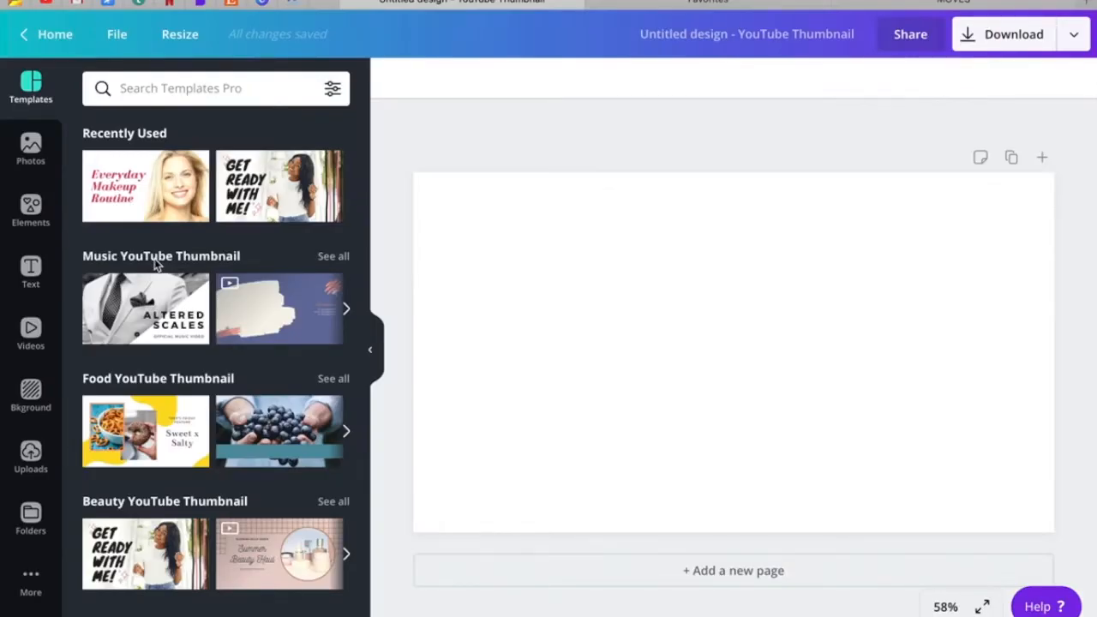
# Apply the "How to stay healthy this summer" YouTube thumbnail template to the blank page and open the uploaded images.
pyautogui.scroll(-4, 156, 266)
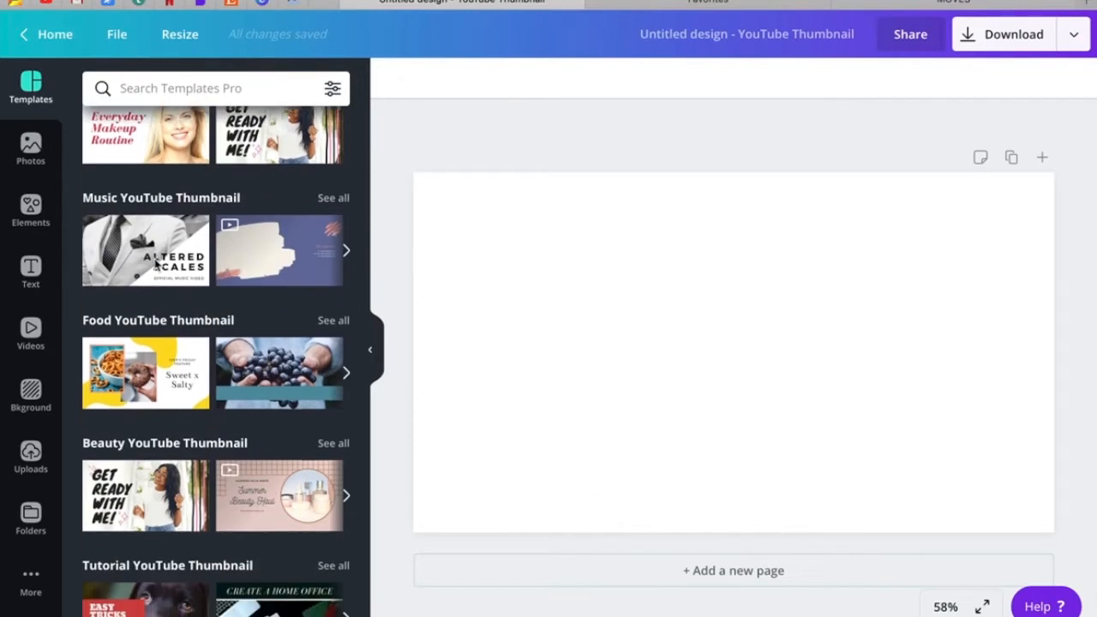
pyautogui.scroll(-5, 156, 264)
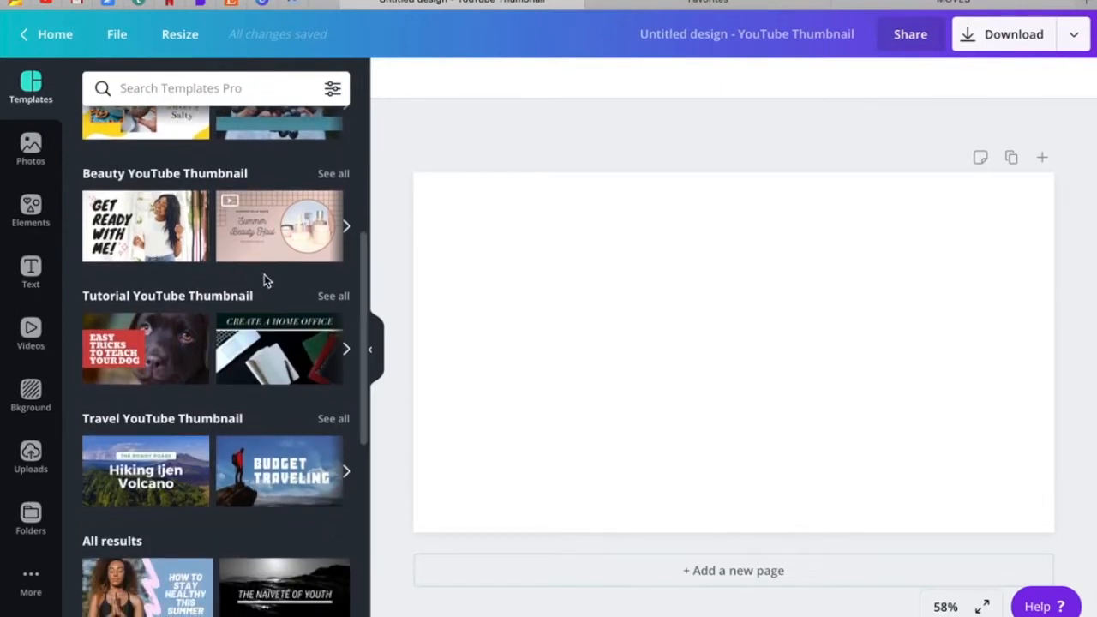
pyautogui.scroll(-1, 264, 274)
pyautogui.scroll(-6, 264, 274)
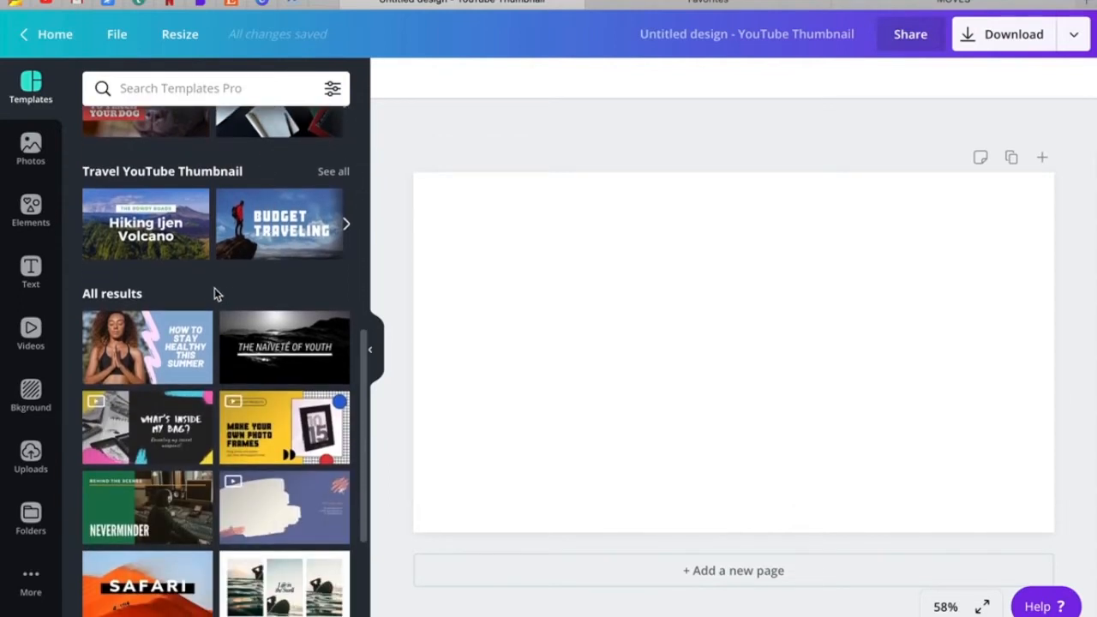
pyautogui.scroll(-2, 210, 280)
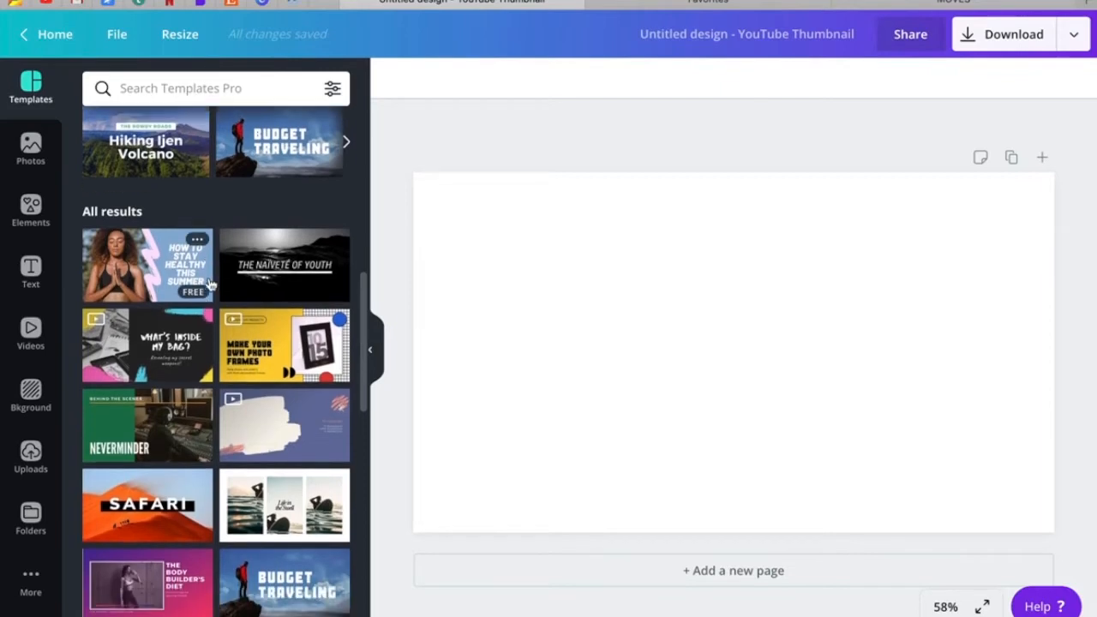
pyautogui.scroll(-3, 209, 283)
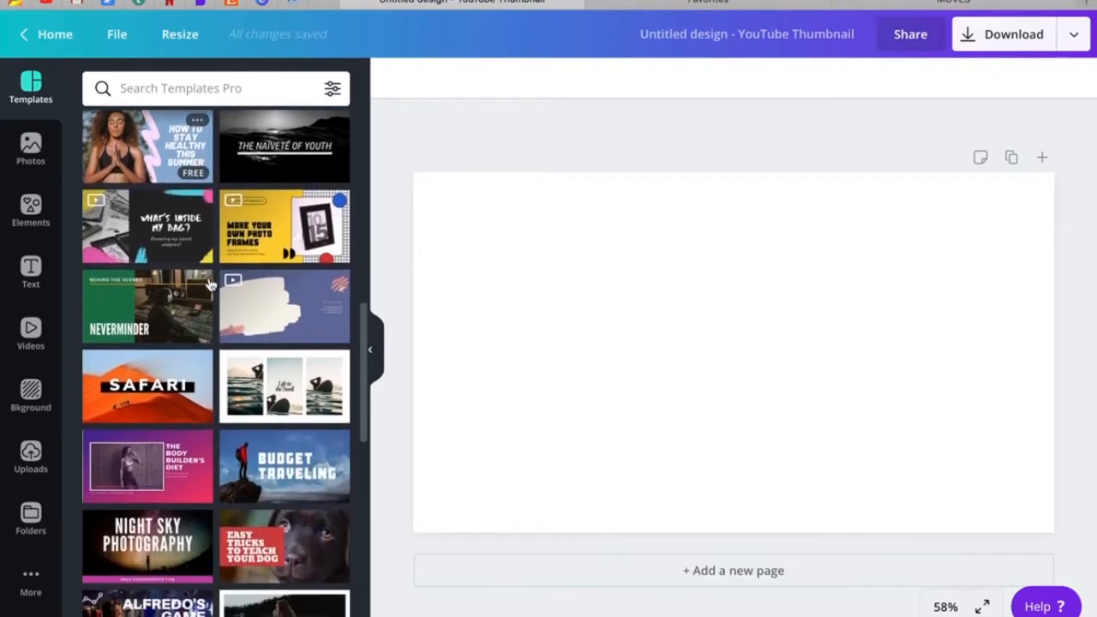
pyautogui.click(151, 169)
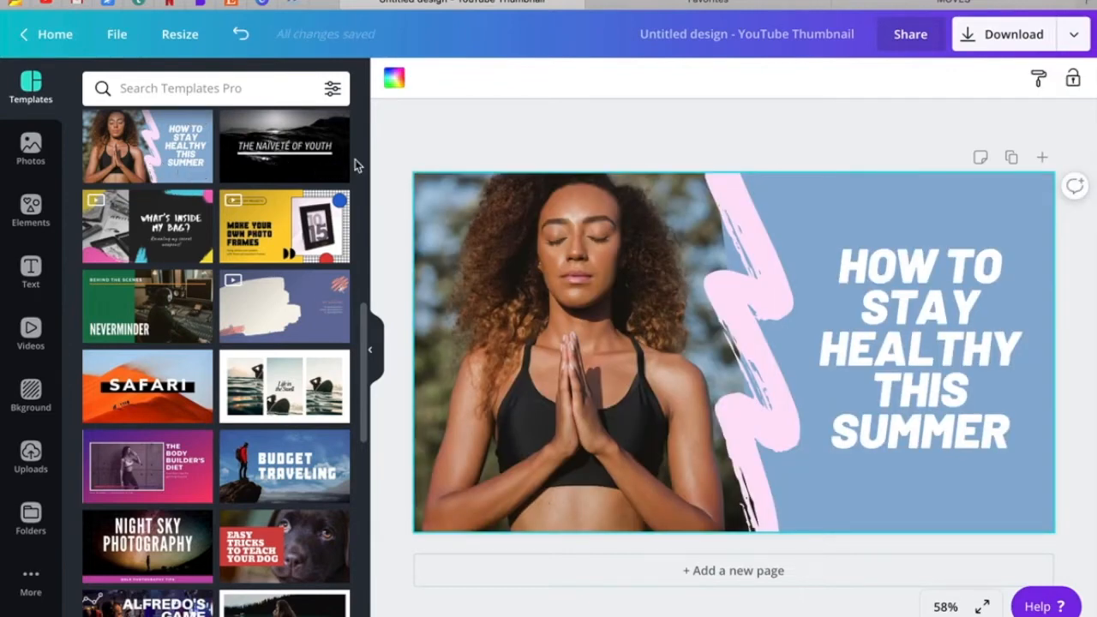
pyautogui.click(33, 452)
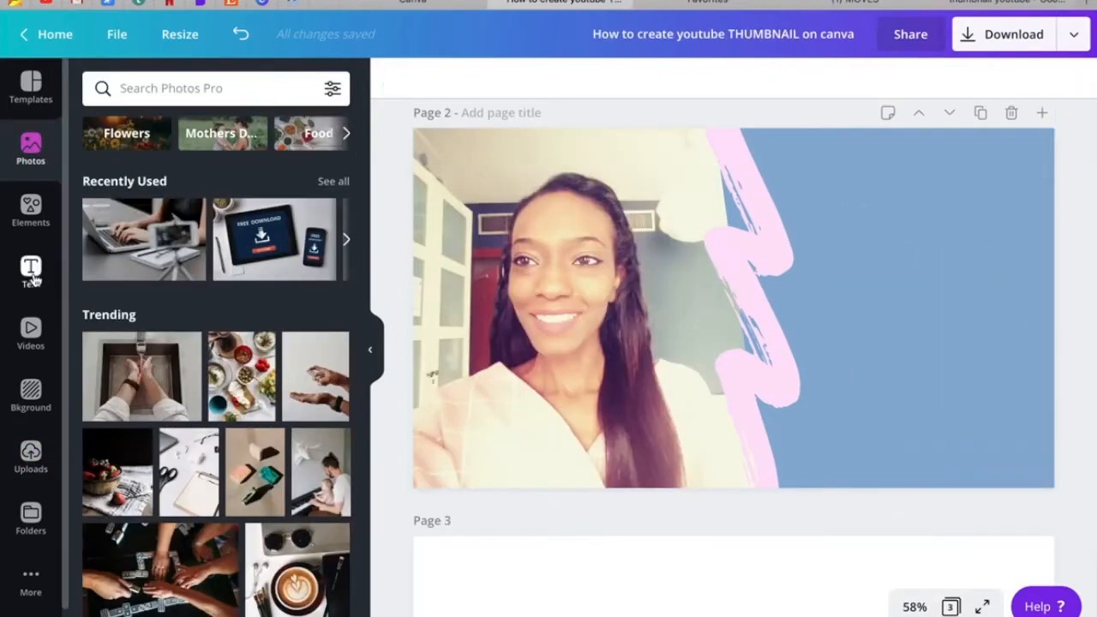
# Add the "refresco / infused water" text combination, shrink it and place it on the blue area.
pyautogui.click(31, 272)
pyautogui.scroll(-2, 219, 353)
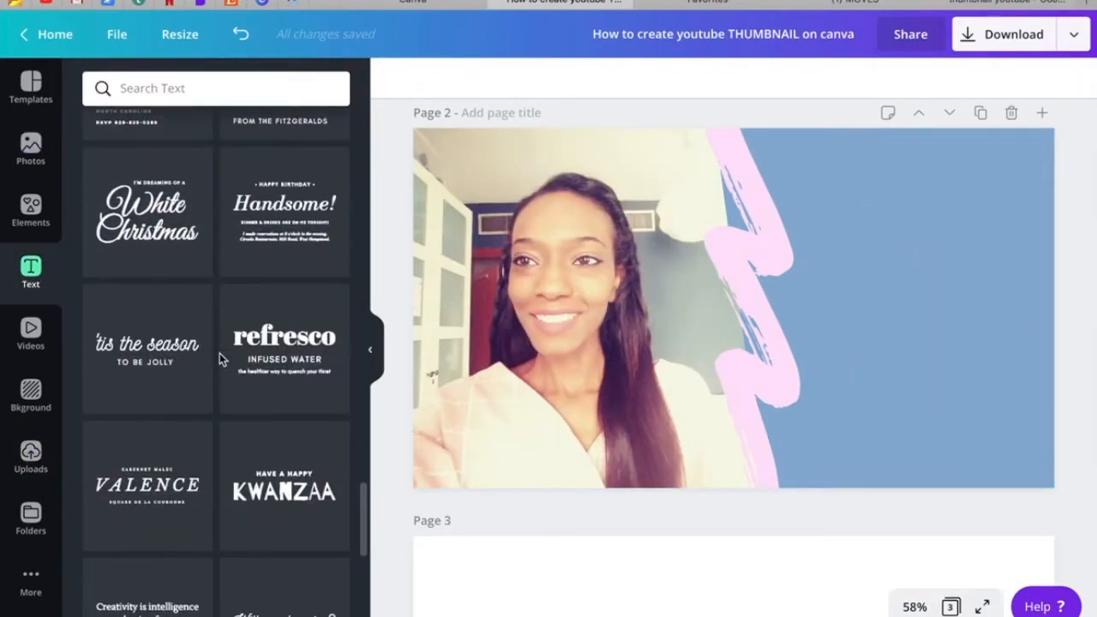
pyautogui.moveTo(849, 305); pyautogui.dragTo(598, 221)
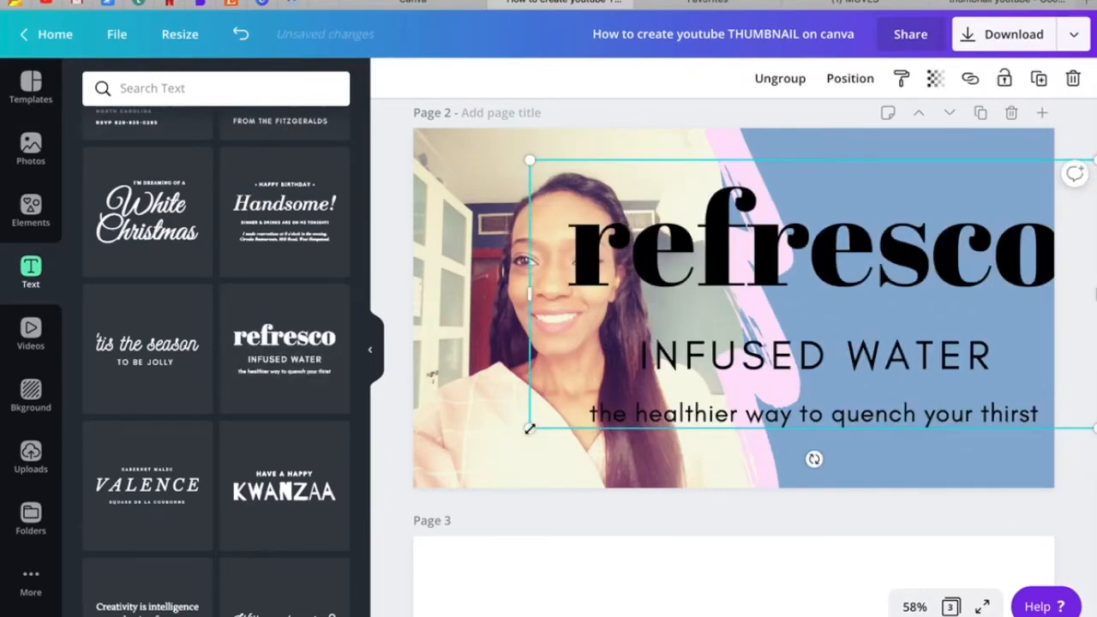
pyautogui.moveTo(813, 351); pyautogui.dragTo(825, 348)
pyautogui.moveTo(957, 227); pyautogui.dragTo(893, 286)
pyautogui.moveTo(832, 328)
pyautogui.mouseDown()
pyautogui.moveTo(852, 314)
pyautogui.moveTo(823, 335)
pyautogui.moveTo(822, 321)
pyautogui.mouseUp()
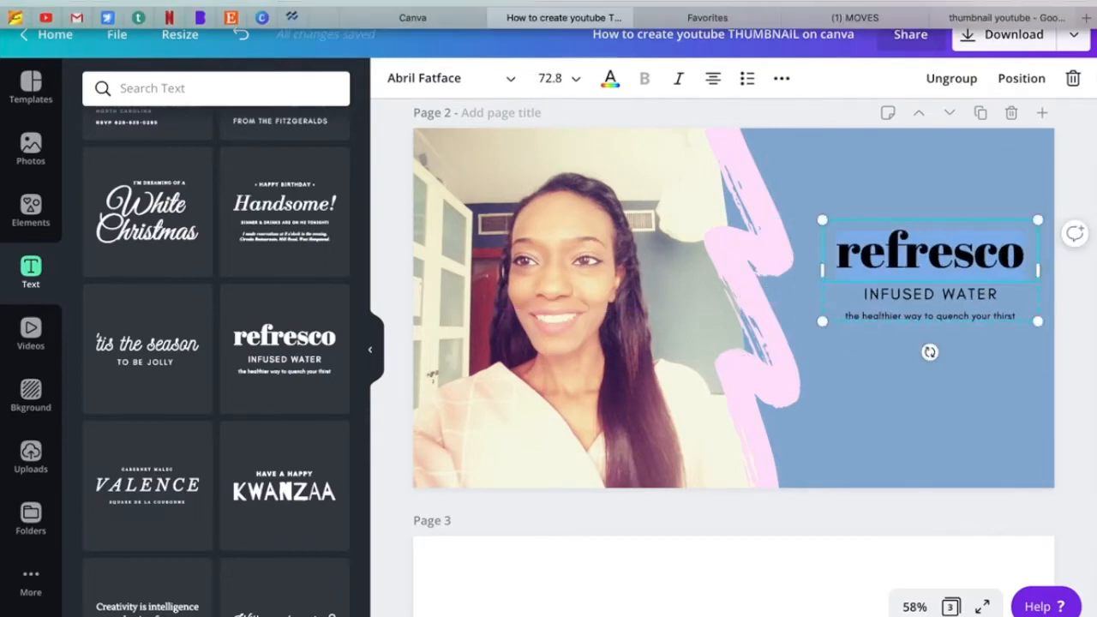
# Replace the "refresco" headline text with "my first youtube video series".
pyautogui.click(776, 1)
pyautogui.click(728, 44)
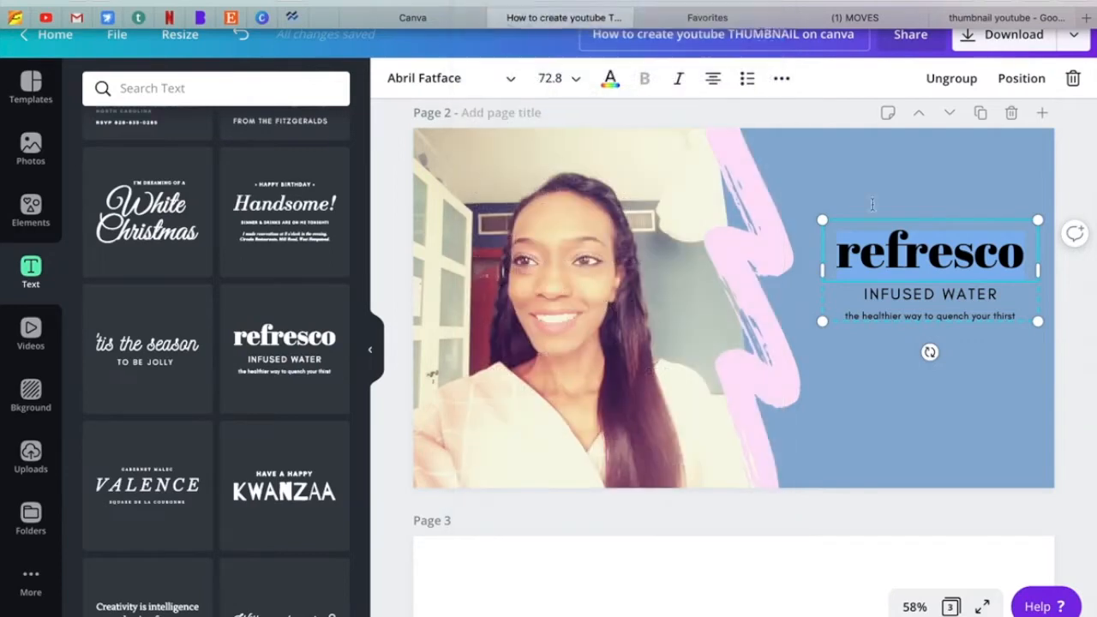
pyautogui.click(886, 248)
pyautogui.write('my first youtube video series')
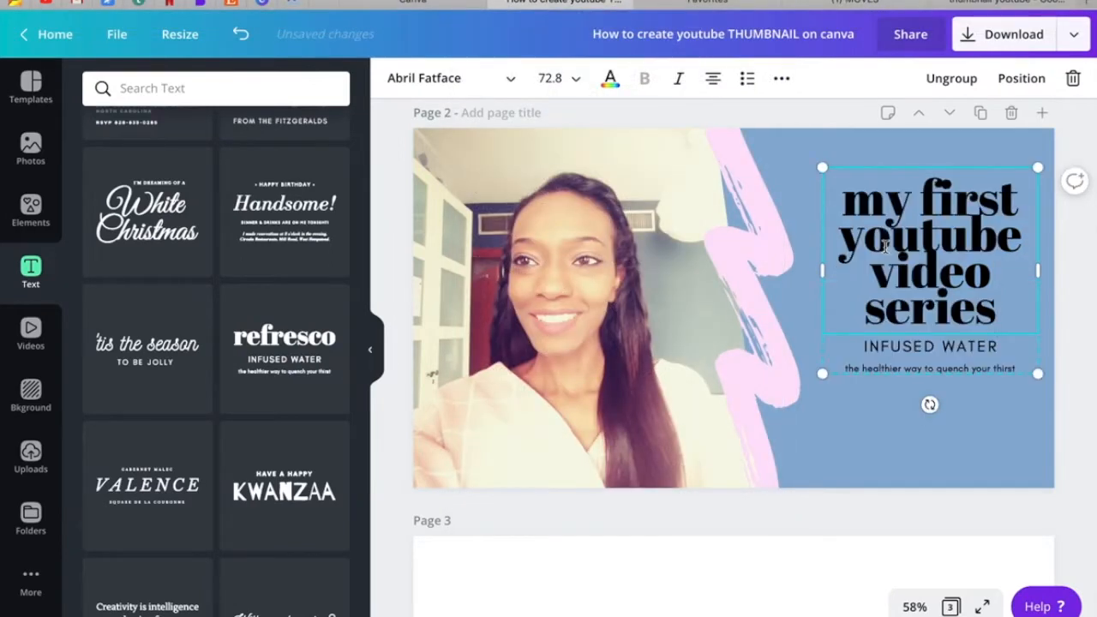
# Replace the "INFUSED WATER" line under the headline with "THUMBNAIL ON CANVA".
pyautogui.click(946, 346)
pyautogui.press('super+a')
pyautogui.write('H')
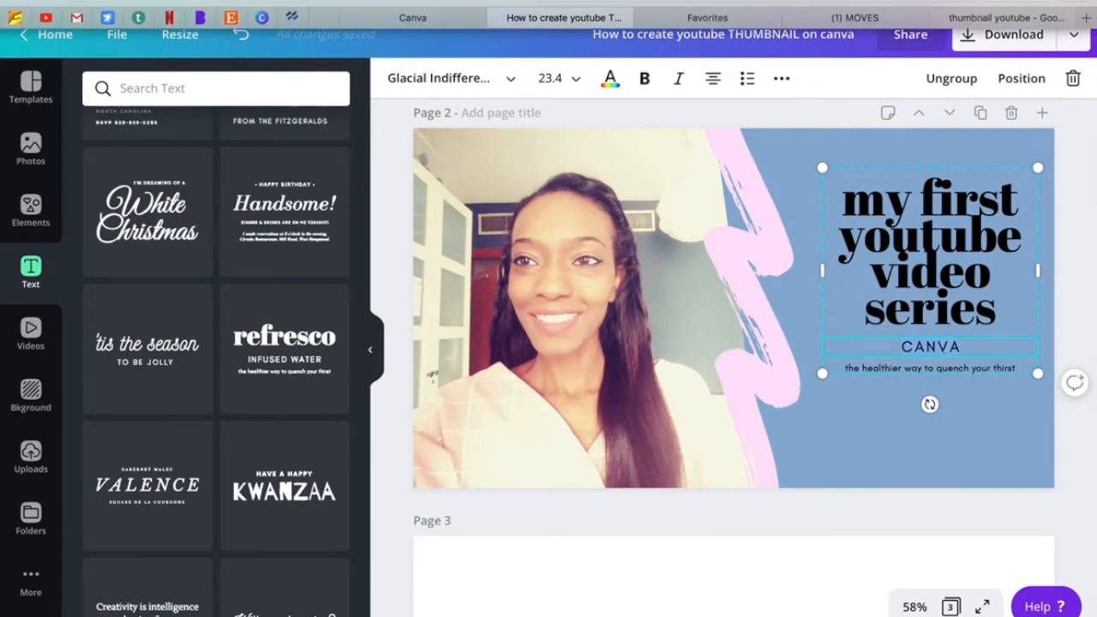
pyautogui.click(458, 2)
pyautogui.click(671, 18)
pyautogui.write('THUMBNAIL')
pyautogui.write('ON CANVA')
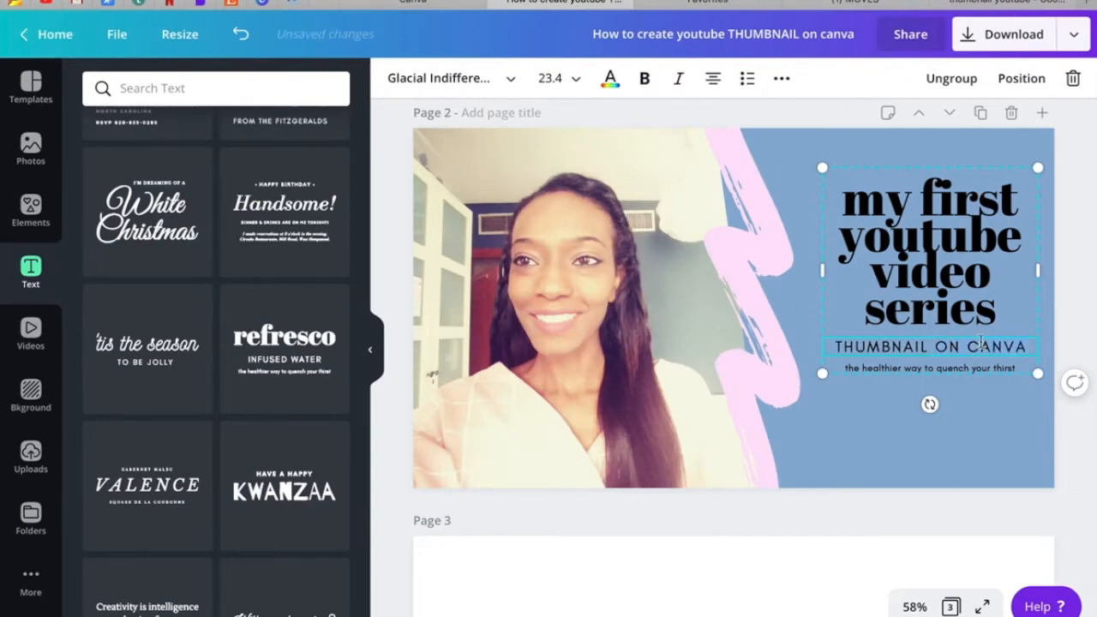
# Reword the line under the headline to "CREATE A THUMBNAIL" and delete the tagline beneath it.
pyautogui.press('super+z')
pyautogui.click(875, 347)
pyautogui.write('CREATE A')
pyautogui.click(911, 370)
pyautogui.press('BackSpace')
# Recolour the headline off-white and the "CREATE A THUMBNAIL" line white using the document colours.
pyautogui.click(850, 185)
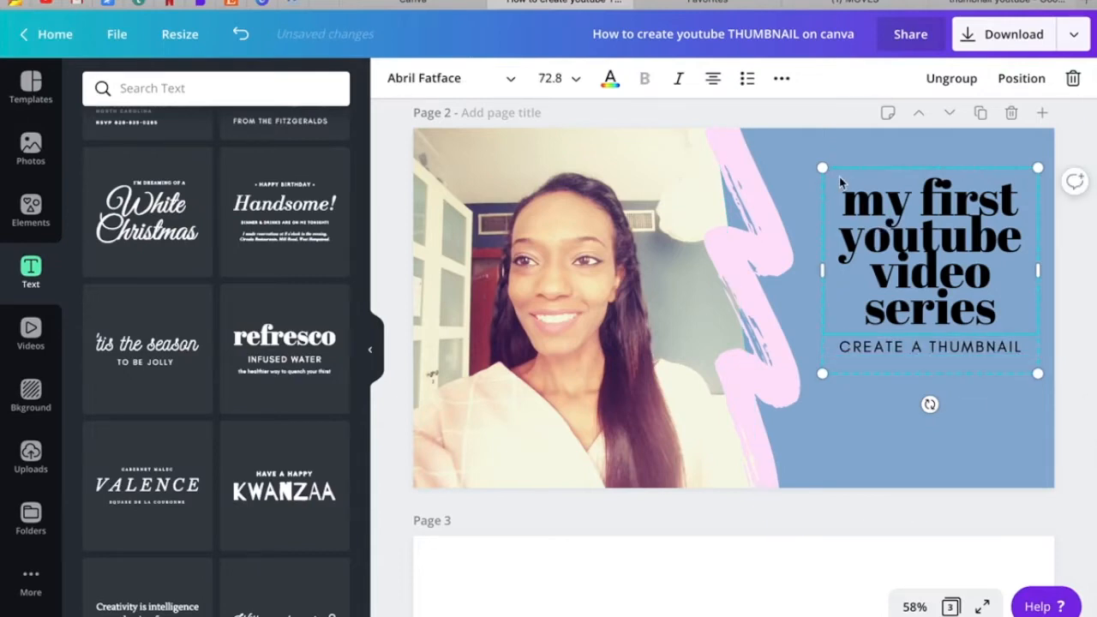
pyautogui.click(611, 78)
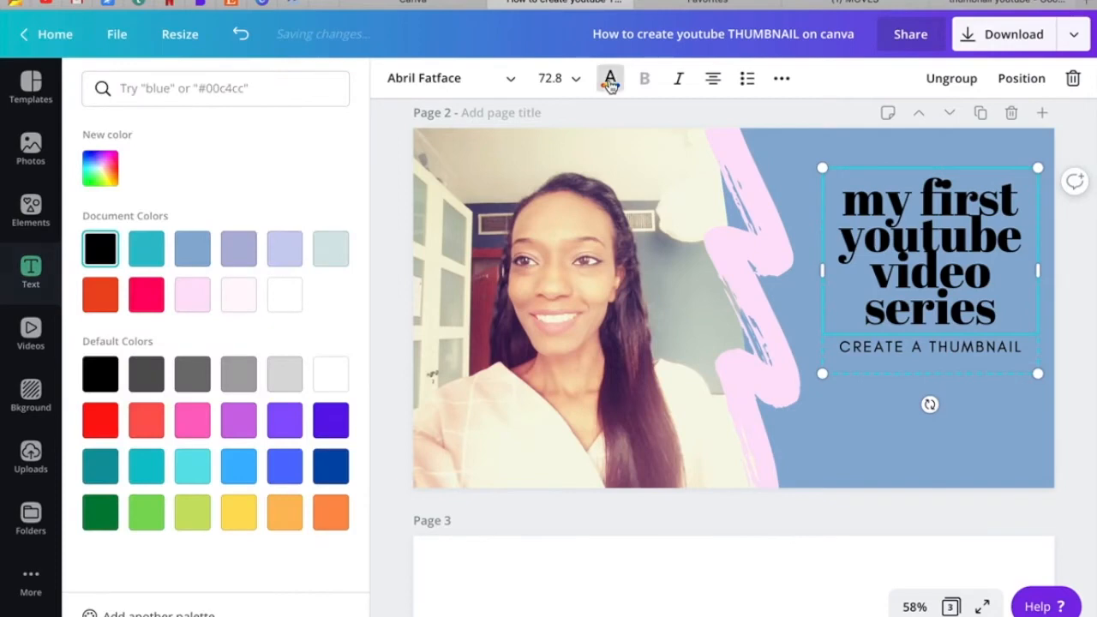
pyautogui.click(286, 304)
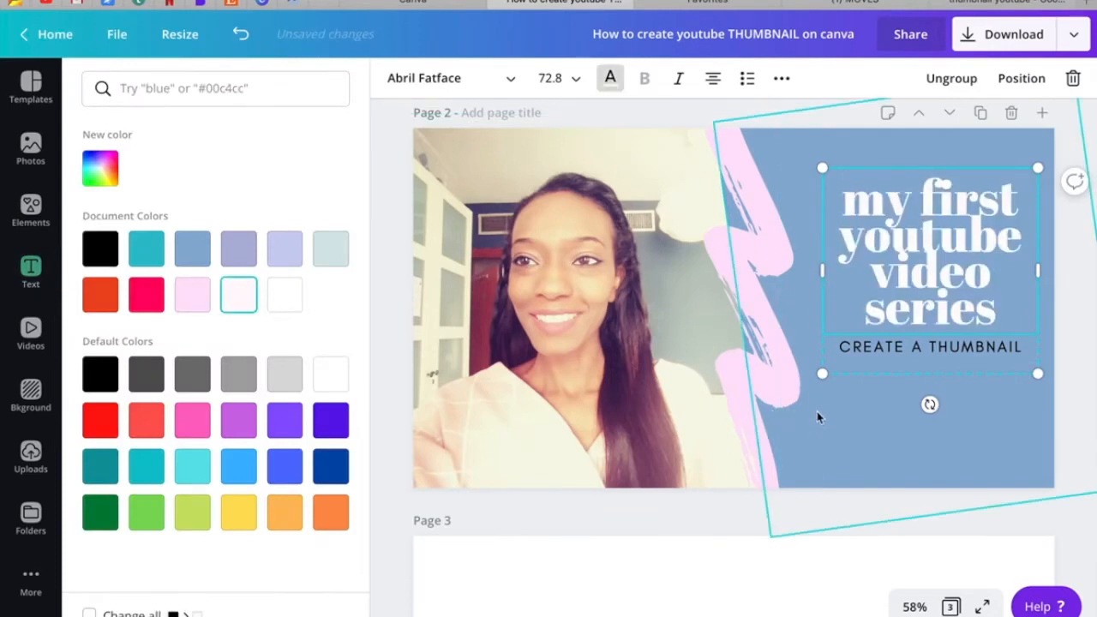
pyautogui.click(930, 346)
pyautogui.click(285, 295)
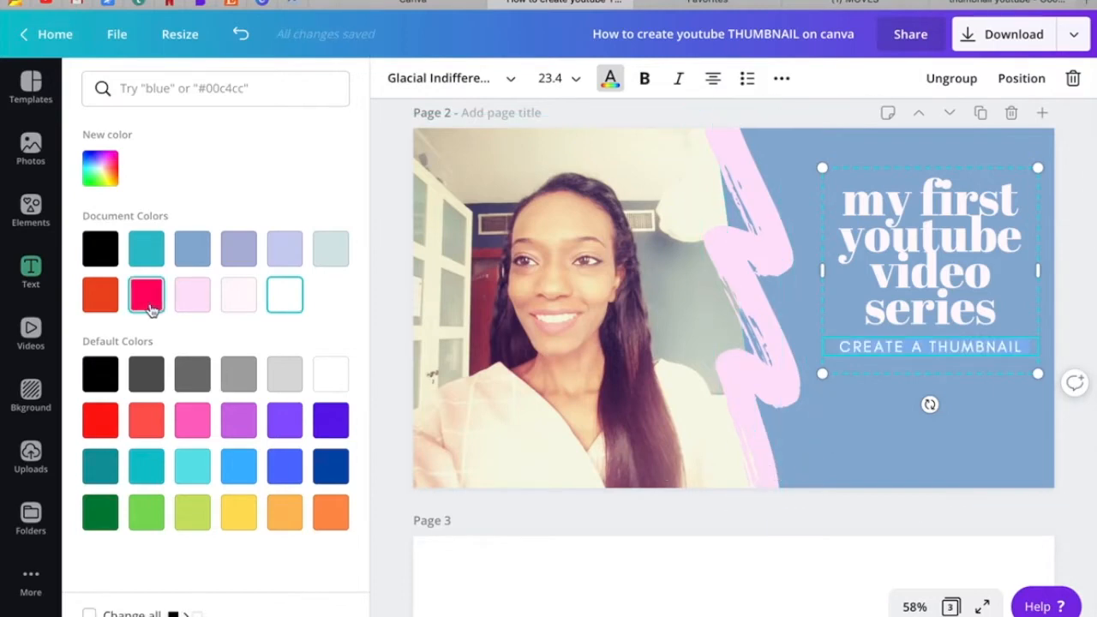
pyautogui.click(856, 449)
# Move the grouped title text down to the lower part of the blue area.
pyautogui.click(918, 285)
pyautogui.moveTo(925, 249); pyautogui.dragTo(917, 341)
pyautogui.click(855, 225)
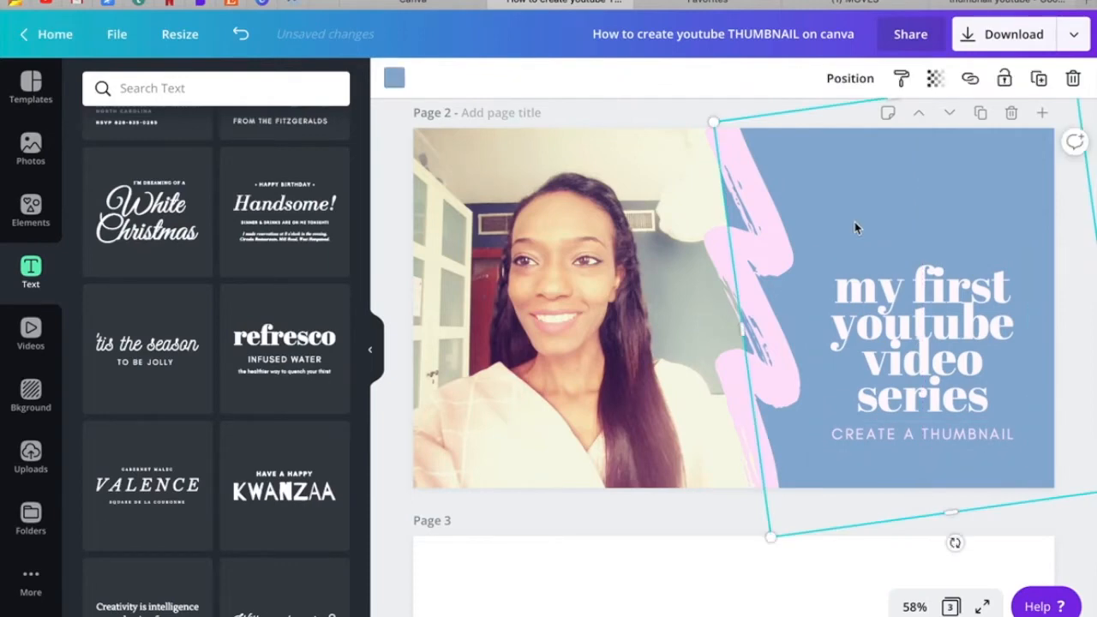
# Add the wavy-edged shape from the "square" elements, shrink it and position it behind the title text.
pyautogui.click(40, 210)
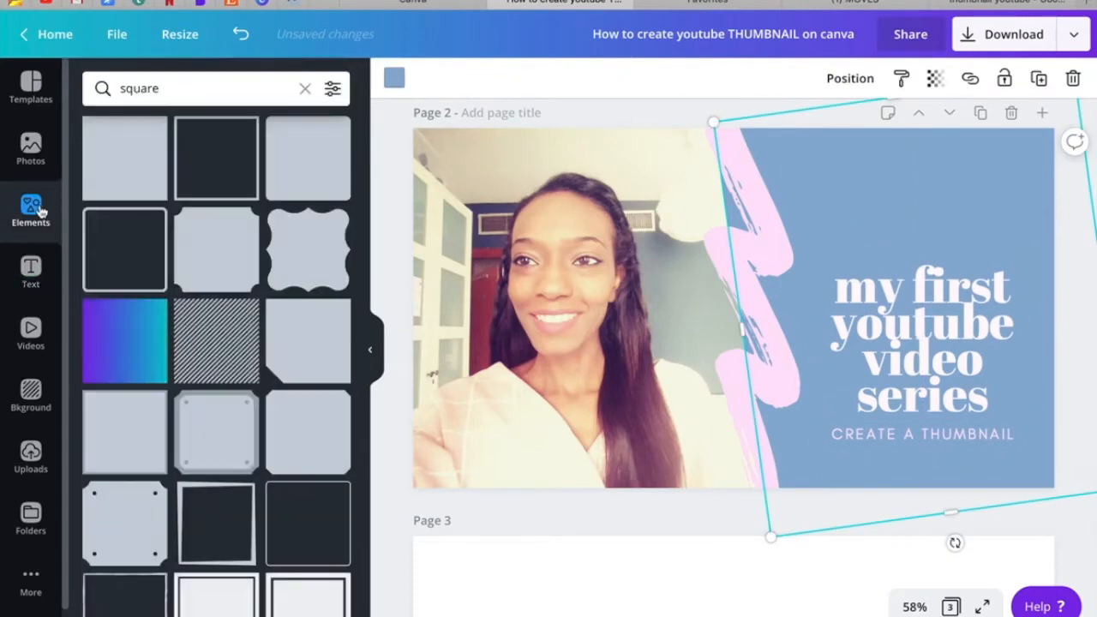
pyautogui.click(163, 85)
pyautogui.moveTo(306, 245); pyautogui.dragTo(723, 247)
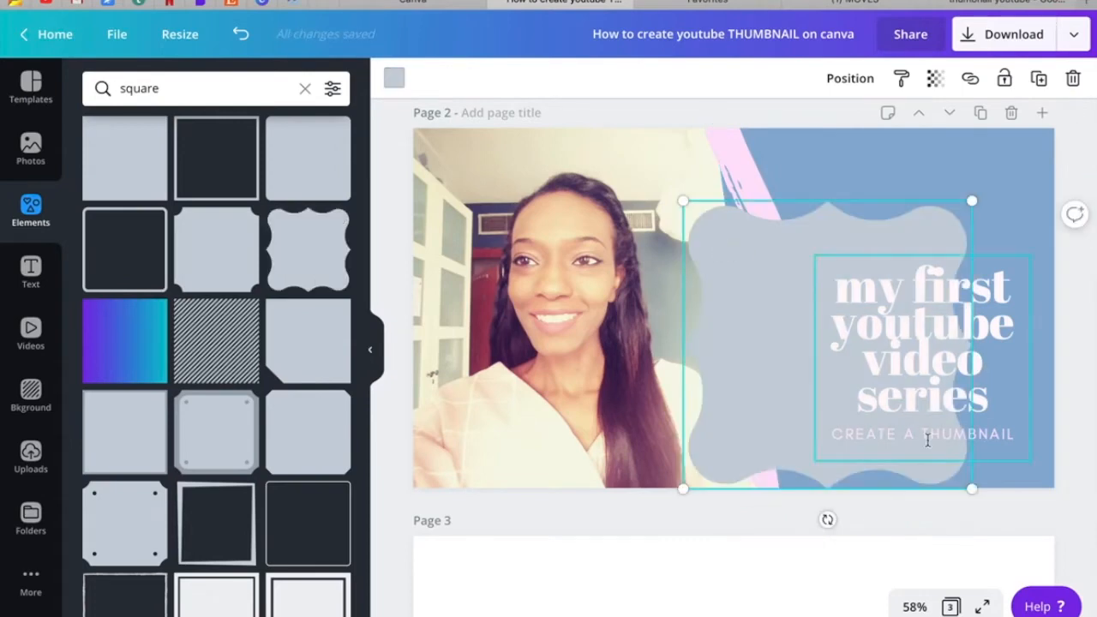
pyautogui.moveTo(970, 483); pyautogui.dragTo(904, 420)
pyautogui.moveTo(788, 324); pyautogui.dragTo(918, 368)
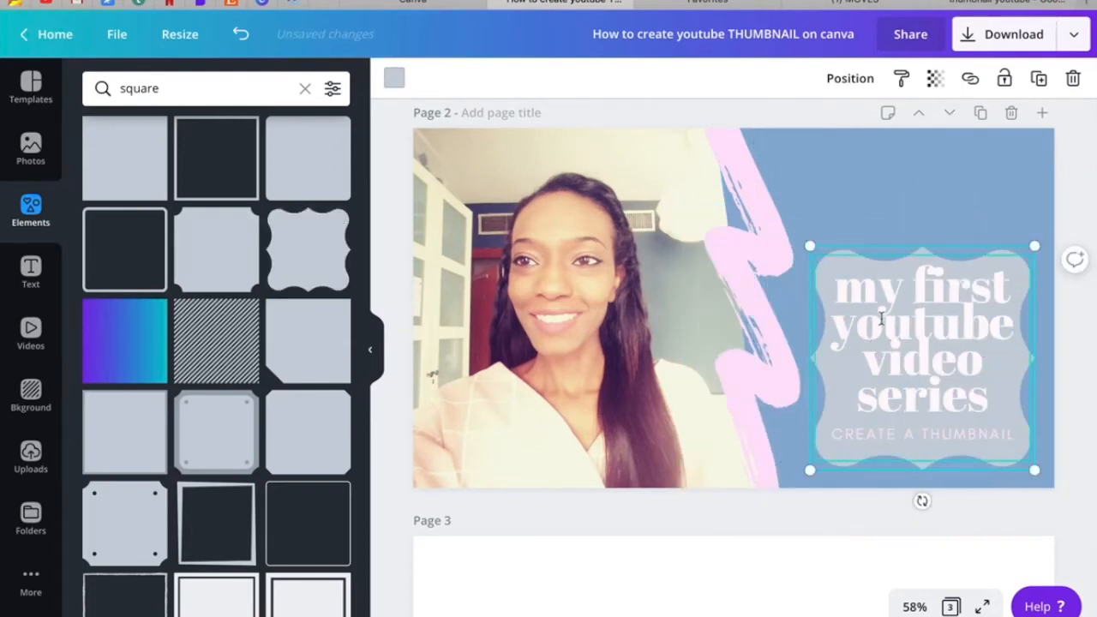
# Try the headline at font size 64 in the pinkish-red document colour.
pyautogui.click(880, 318)
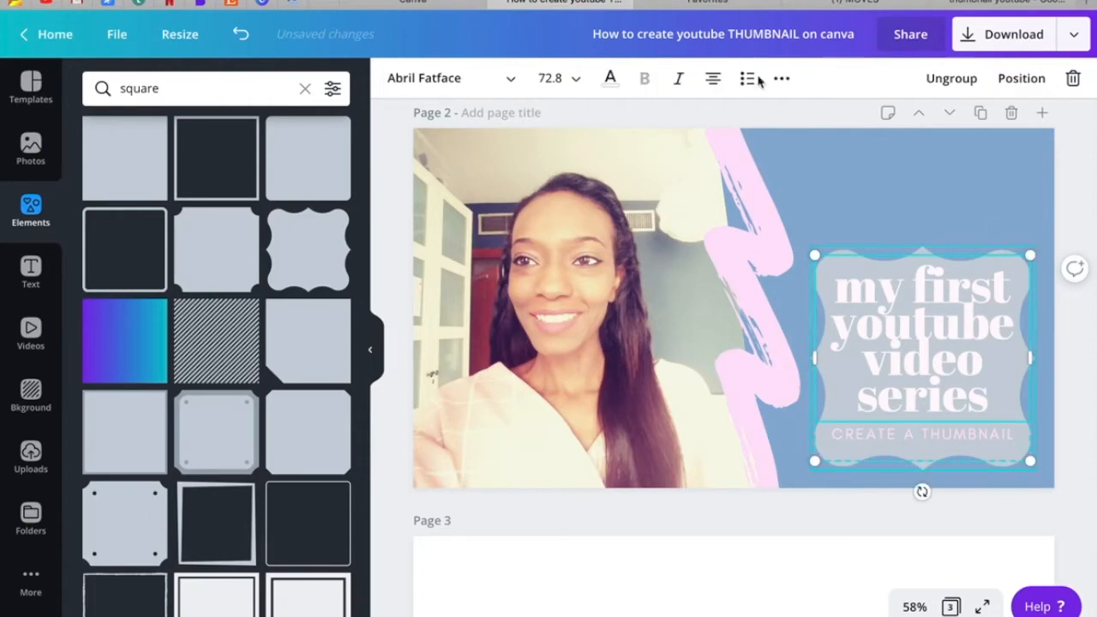
pyautogui.click(573, 79)
pyautogui.scroll(-2, 579, 222)
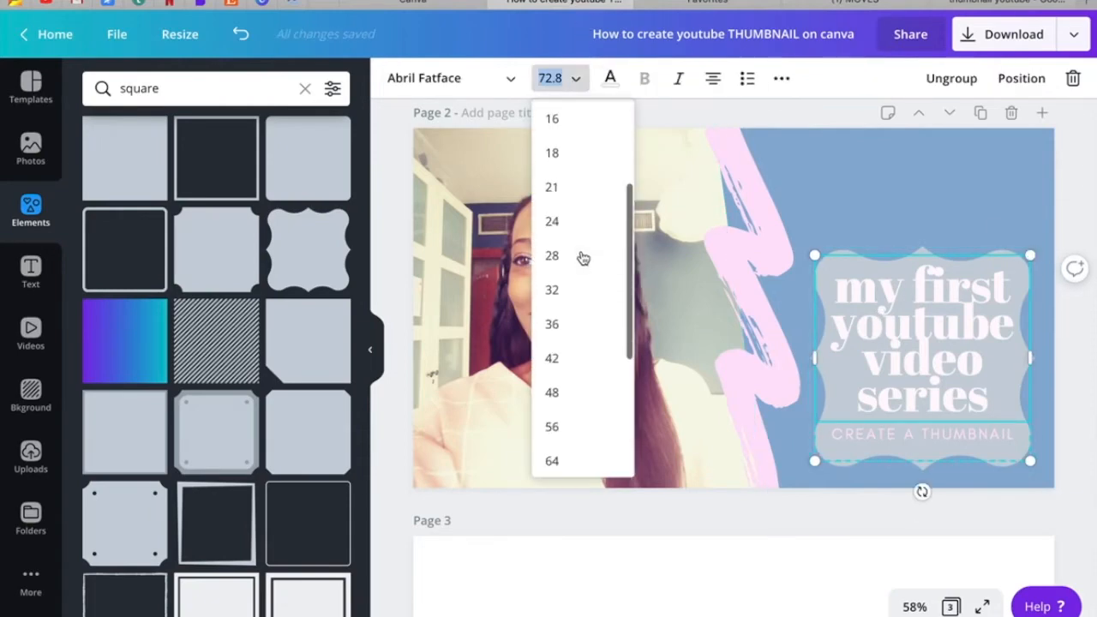
pyautogui.scroll(-2, 580, 257)
pyautogui.click(563, 262)
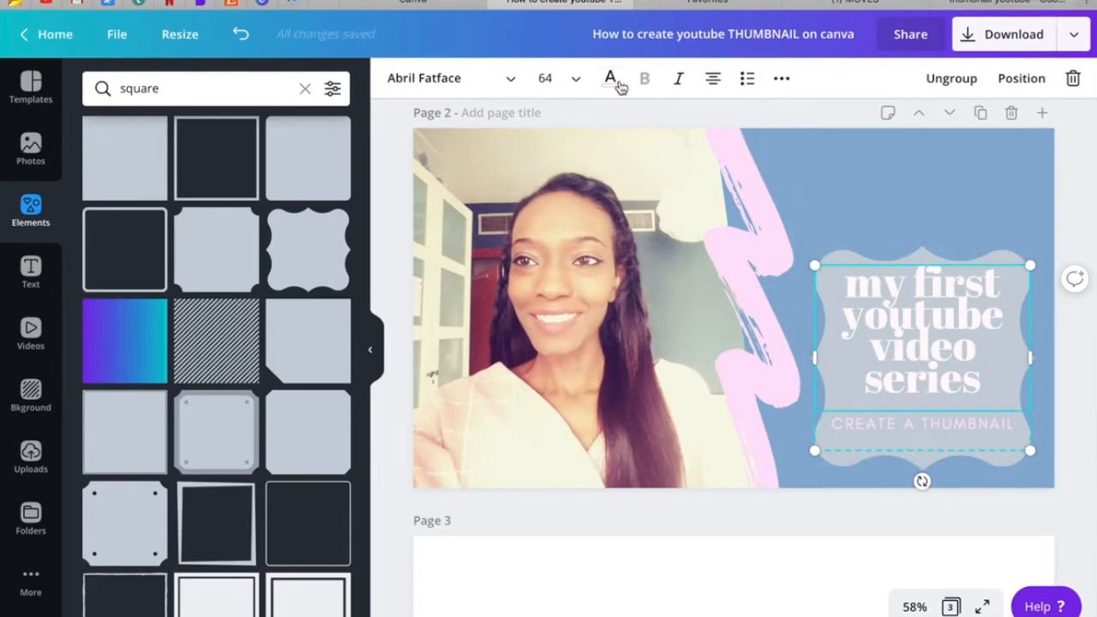
pyautogui.click(610, 78)
pyautogui.click(199, 305)
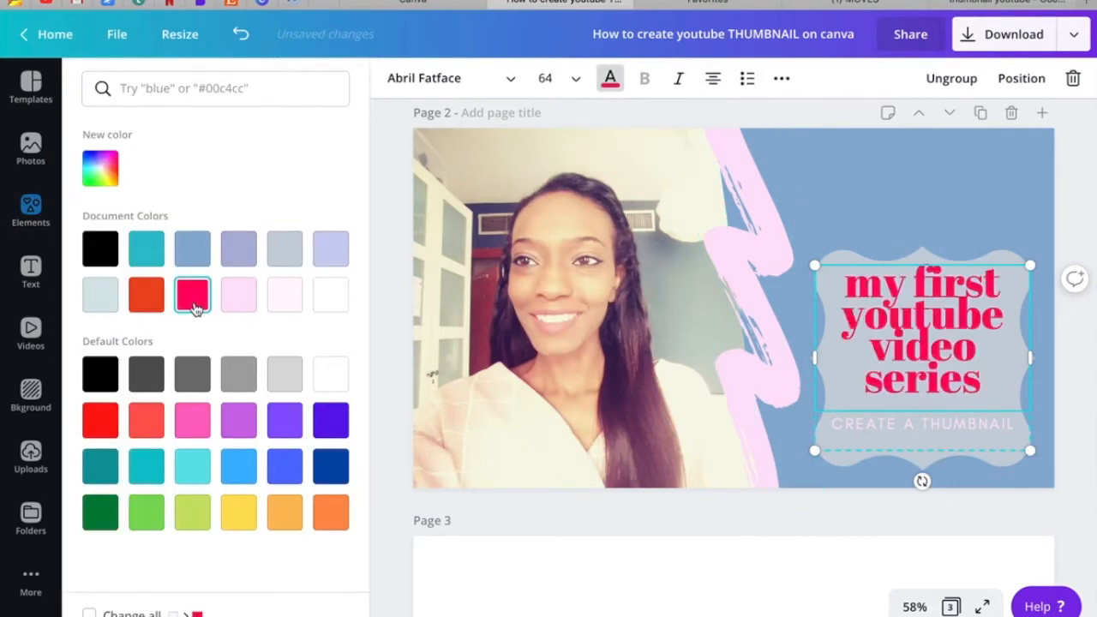
# Undo the headline's colour and font size changes.
pyautogui.hotkey('ctrl', 'z')
pyautogui.hotkey('ctrl', 'z')
pyautogui.hotkey('ctrl', 'z')
pyautogui.hotkey('ctrl', 'z')
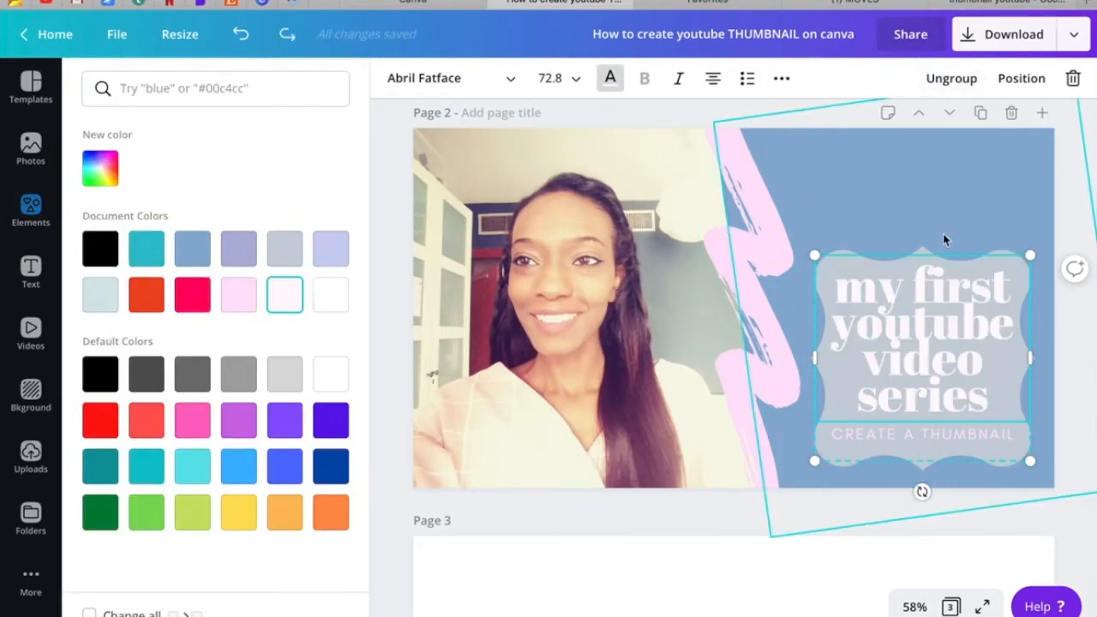
pyautogui.hotkey('ctrl', 'z')
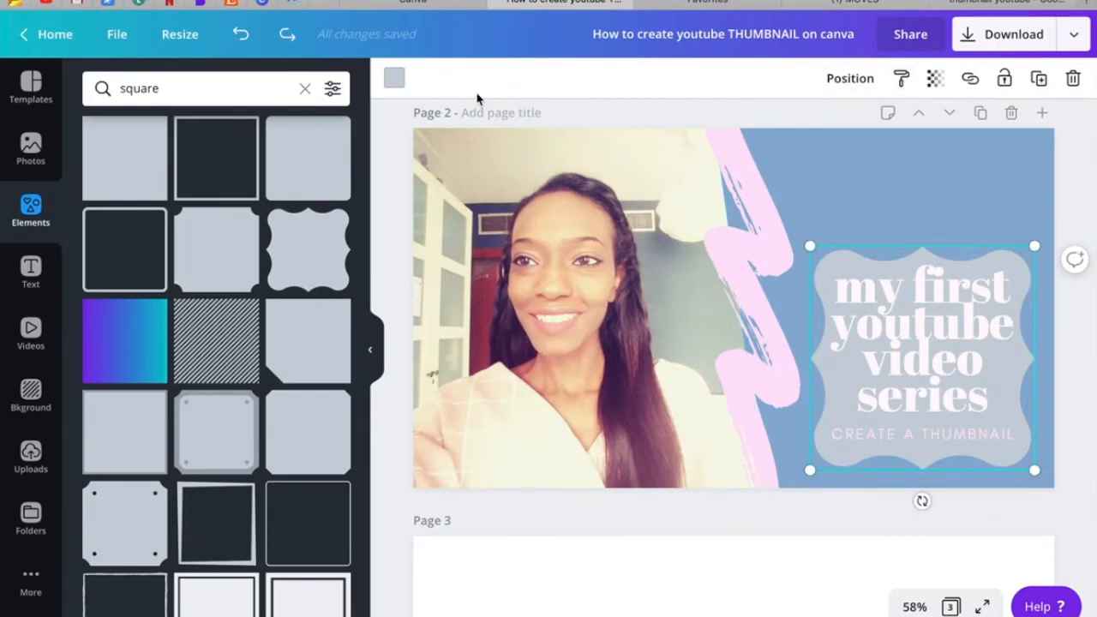
# Fill the wavy-edged shape behind the text with the pinkish-red document colour.
pyautogui.click(395, 78)
pyautogui.click(192, 295)
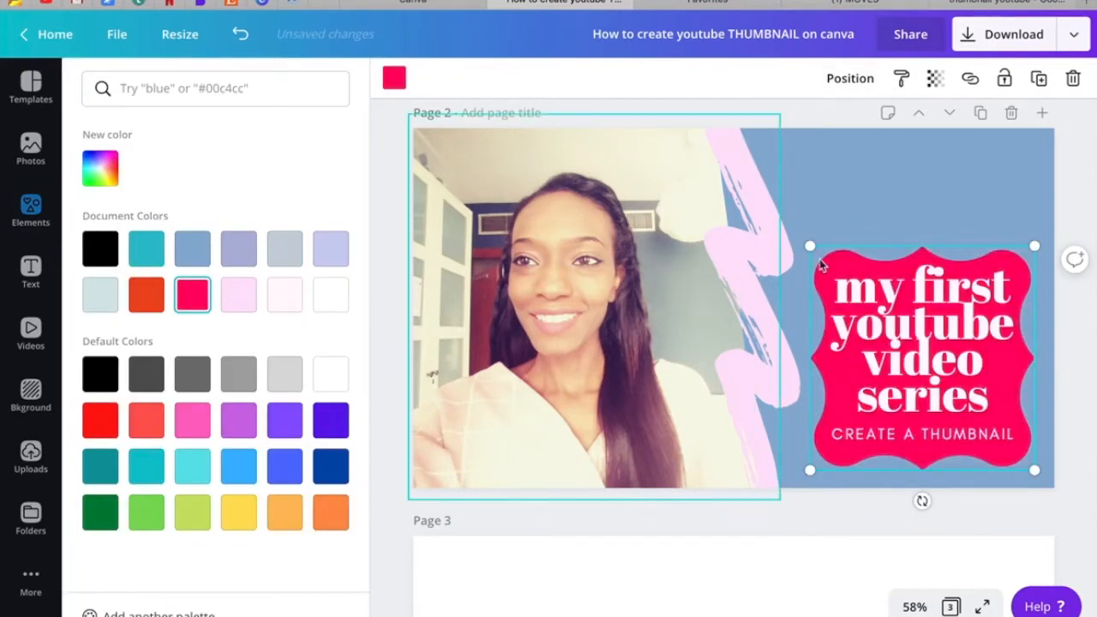
# Reduce the headline's font size to 64 so it fits inside the wavy-edged shape.
pyautogui.doubleClick(916, 308)
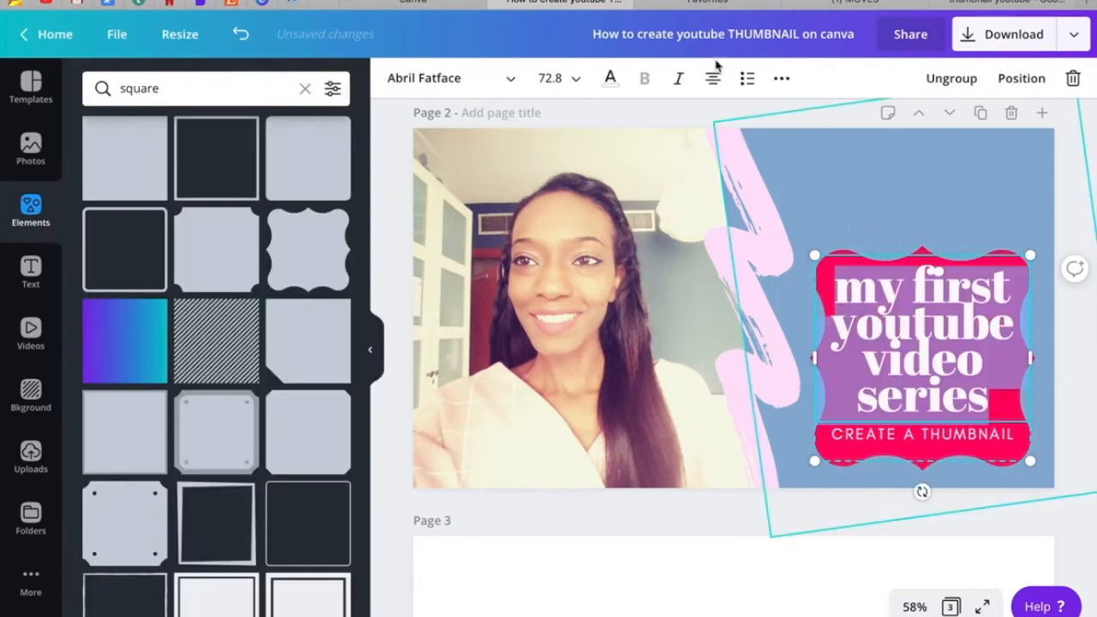
pyautogui.click(578, 79)
pyautogui.scroll(-4, 583, 299)
pyautogui.scroll(-1, 583, 301)
pyautogui.click(562, 324)
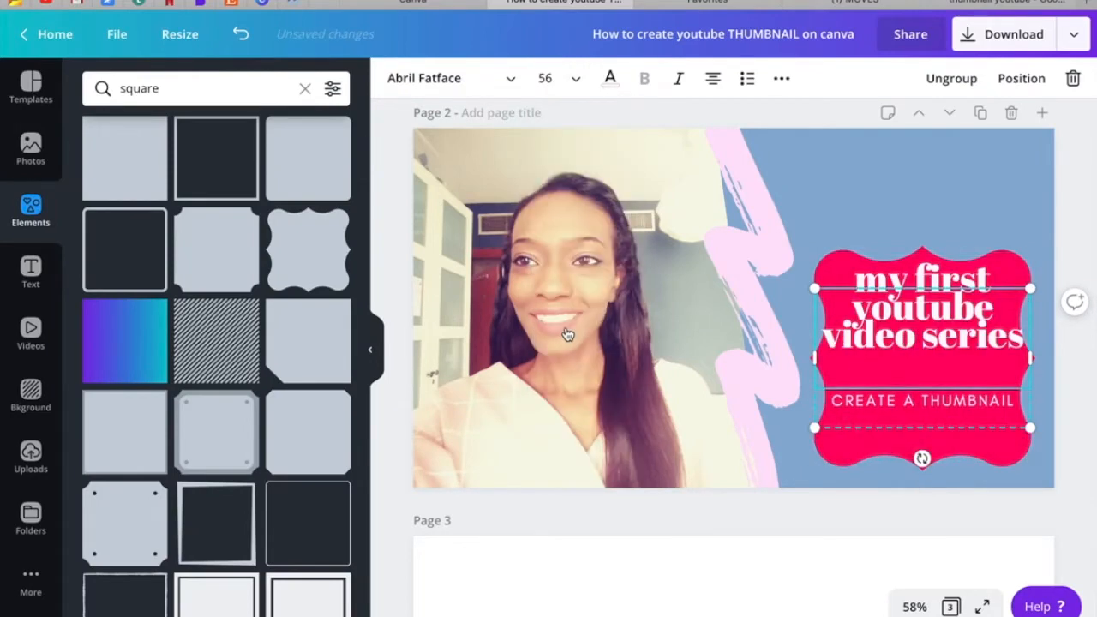
pyautogui.click(571, 78)
pyautogui.click(571, 336)
pyautogui.click(861, 197)
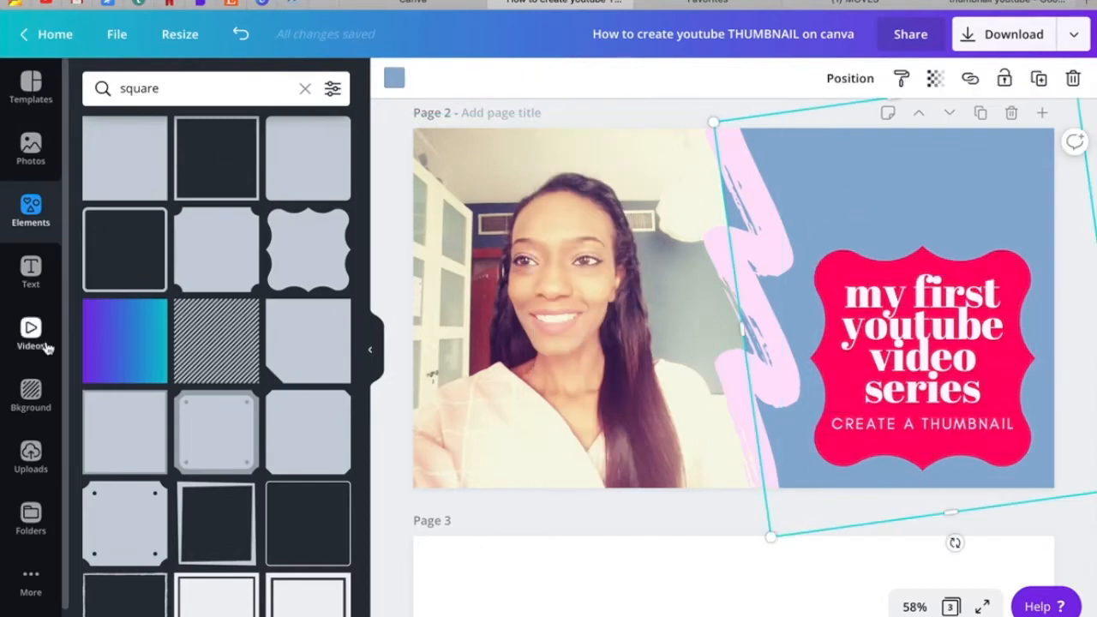
# Try to place the uploaded ICONICI logo over the photo, and undo the placement.
pyautogui.click(34, 452)
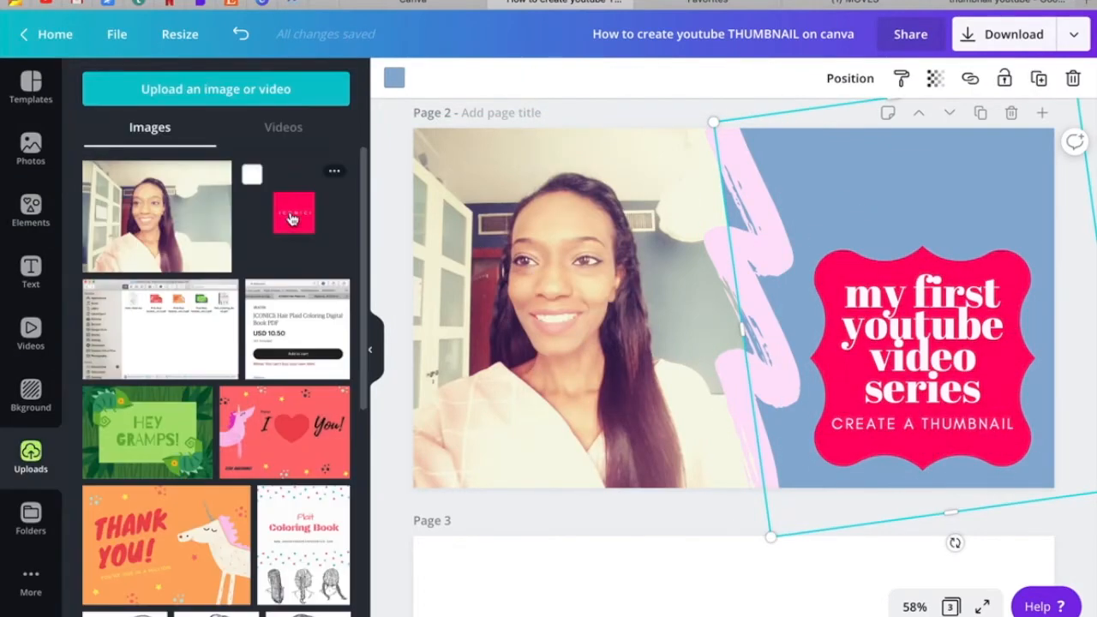
pyautogui.moveTo(290, 217); pyautogui.dragTo(460, 182)
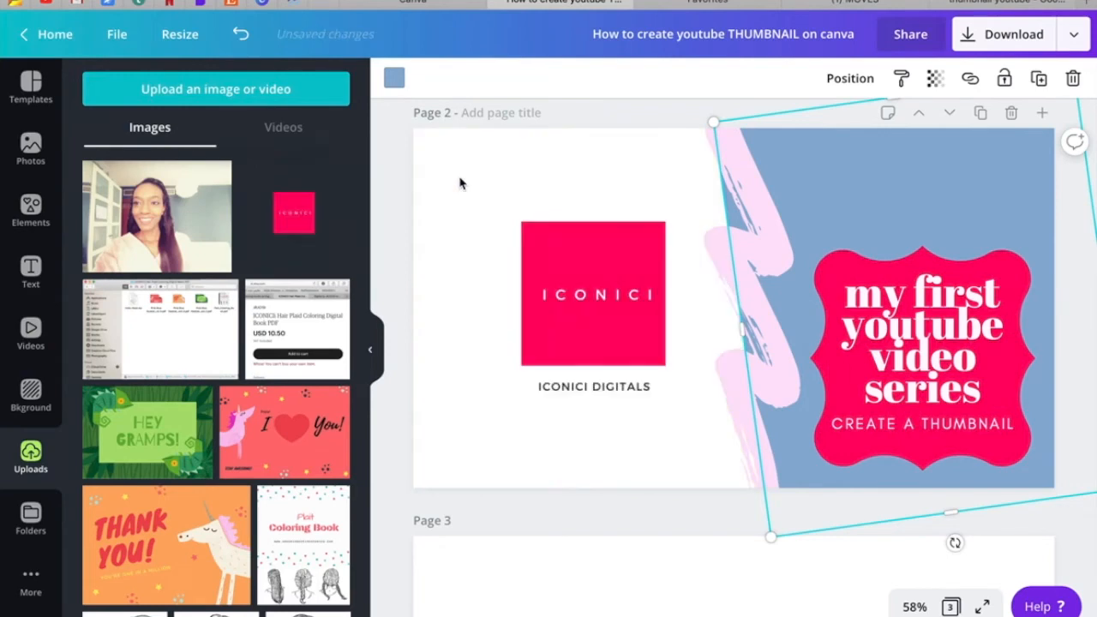
pyautogui.press('super+z')
pyautogui.click(461, 183)
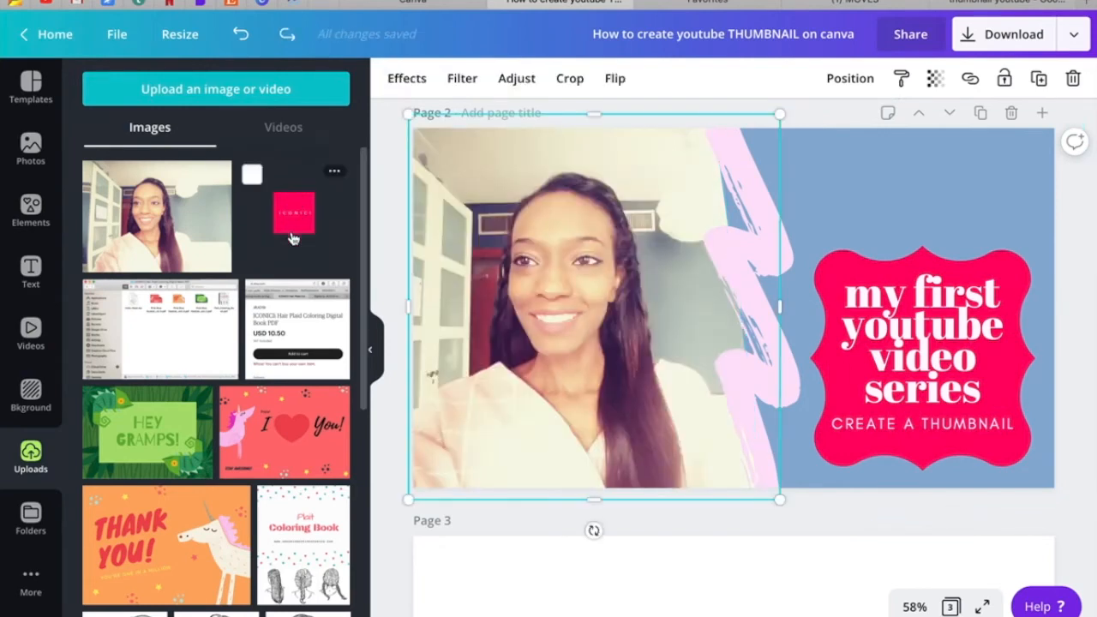
# Place the uploaded ICONICI logo, scaled down, in the photo's upper-left corner.
pyautogui.moveTo(565, 200); pyautogui.dragTo(714, 232)
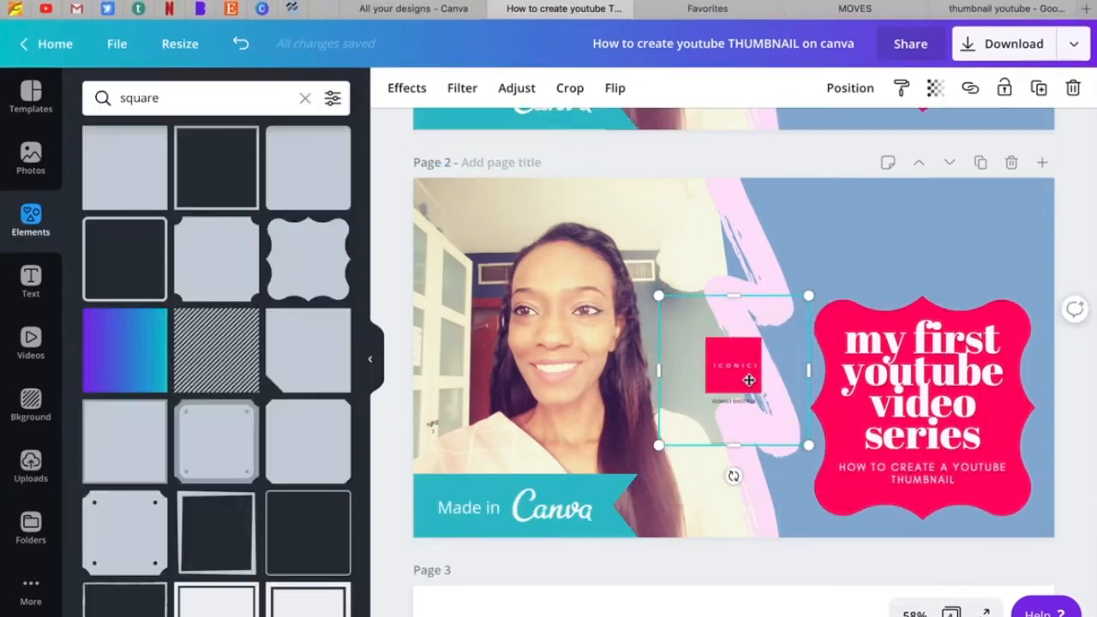
pyautogui.moveTo(729, 372); pyautogui.dragTo(480, 238)
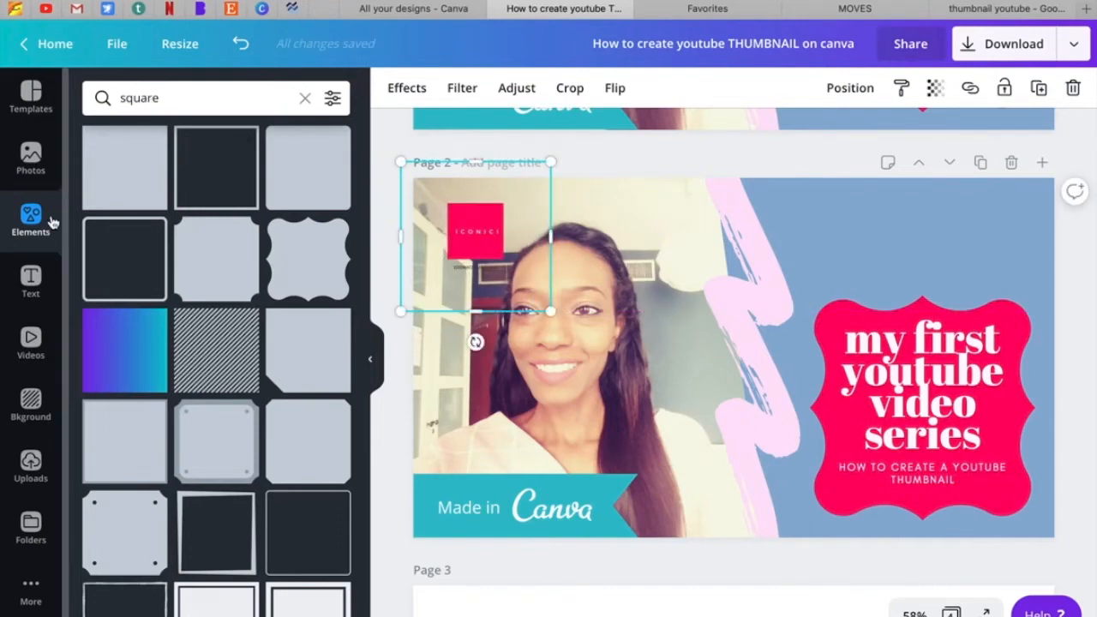
# Find a plain square in the elements library and place it over the ICONICI logo, scaled to a small backing tile.
pyautogui.click(141, 97)
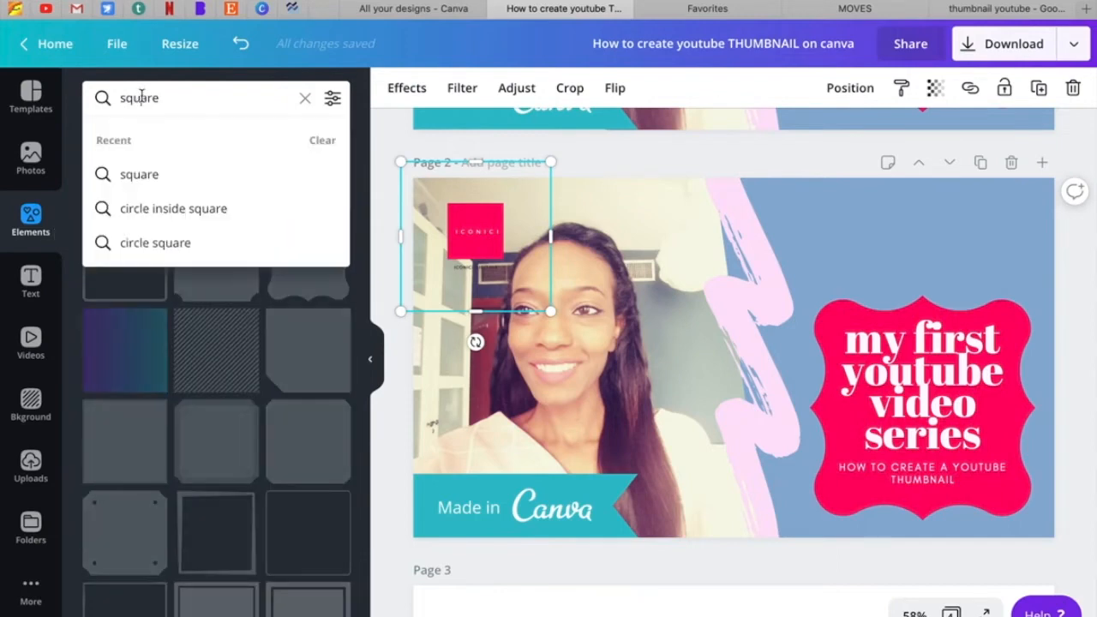
pyautogui.click(137, 174)
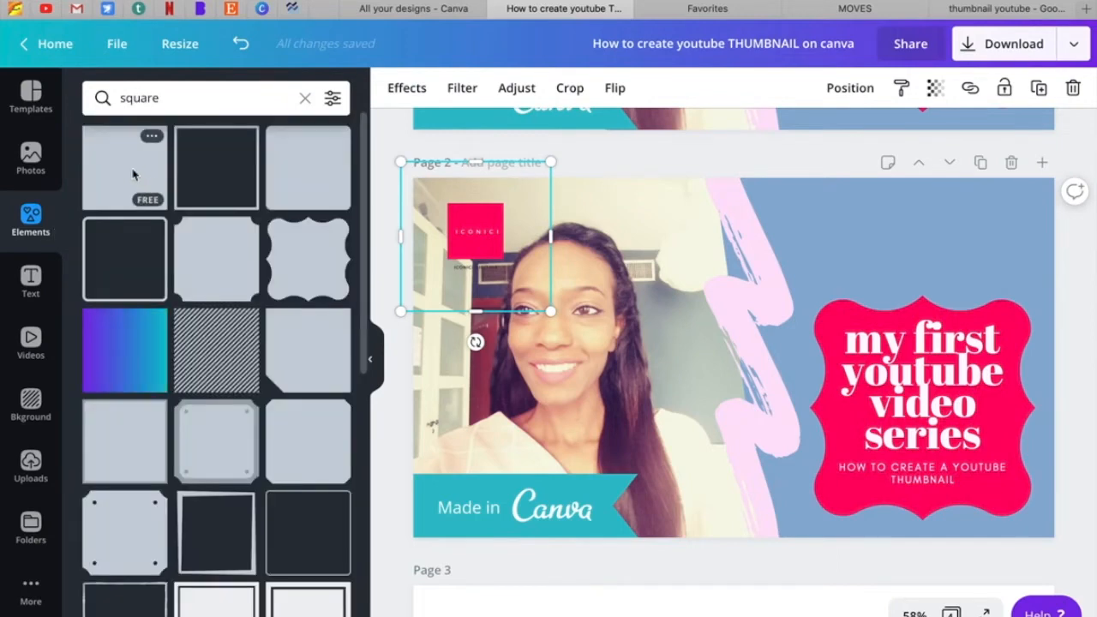
pyautogui.moveTo(538, 276); pyautogui.dragTo(481, 232)
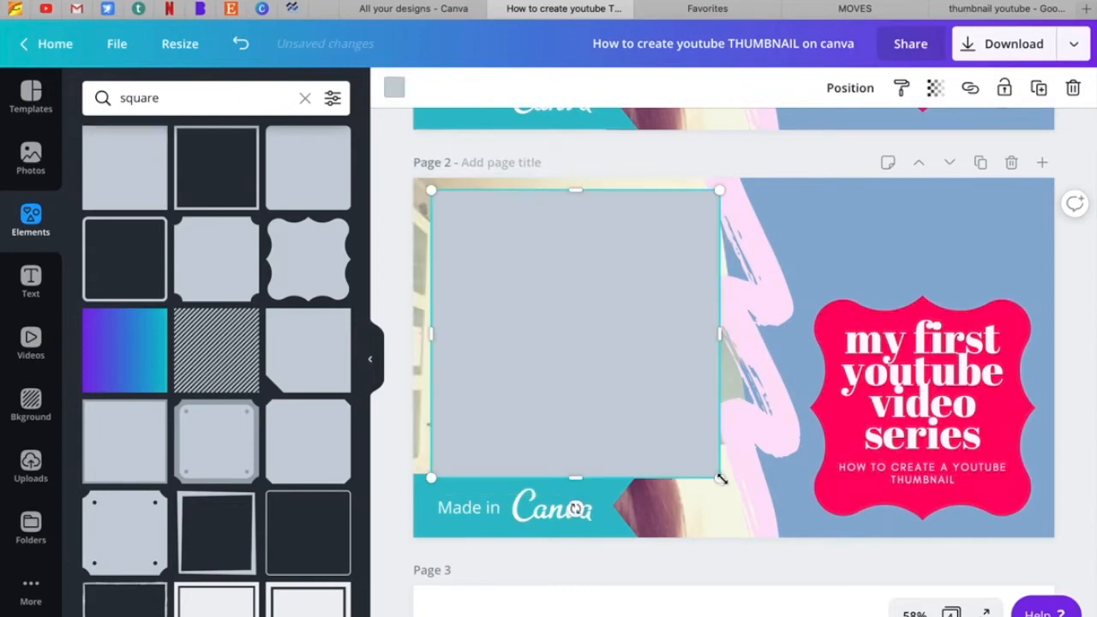
pyautogui.moveTo(564, 323); pyautogui.dragTo(523, 286)
pyautogui.moveTo(480, 243)
pyautogui.mouseDown()
pyautogui.moveTo(528, 246)
pyautogui.moveTo(466, 233)
pyautogui.mouseUp()
pyautogui.moveTo(502, 273)
pyautogui.mouseDown()
pyautogui.moveTo(496, 264)
pyautogui.moveTo(506, 272)
pyautogui.mouseUp()
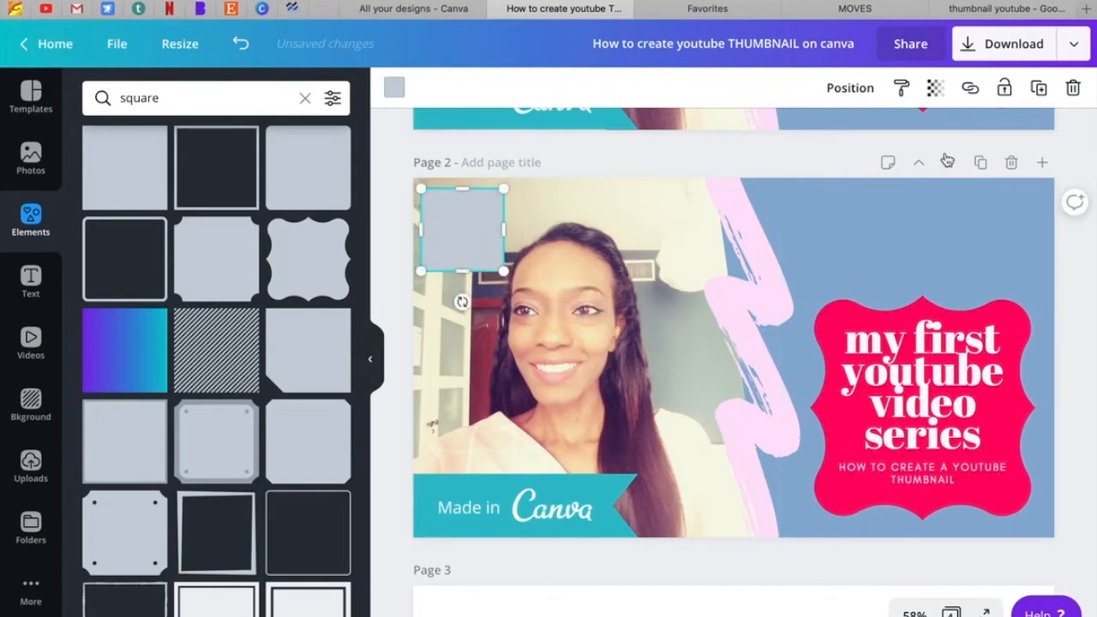
# Send the square one layer backward behind the logo and fill it with white.
pyautogui.click(860, 94)
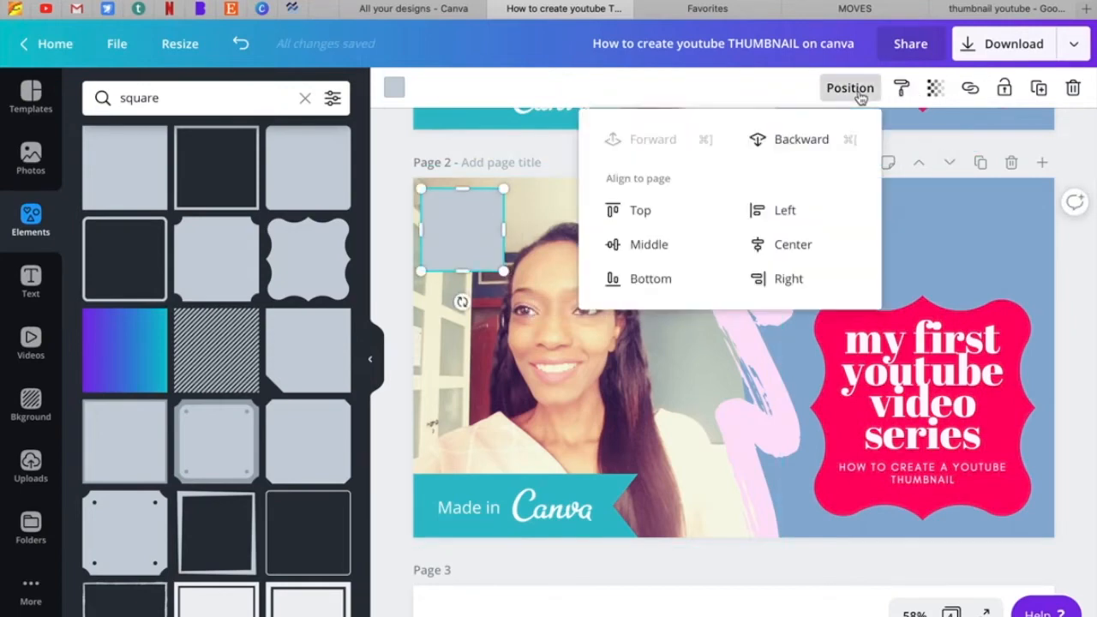
pyautogui.click(810, 140)
pyautogui.click(395, 89)
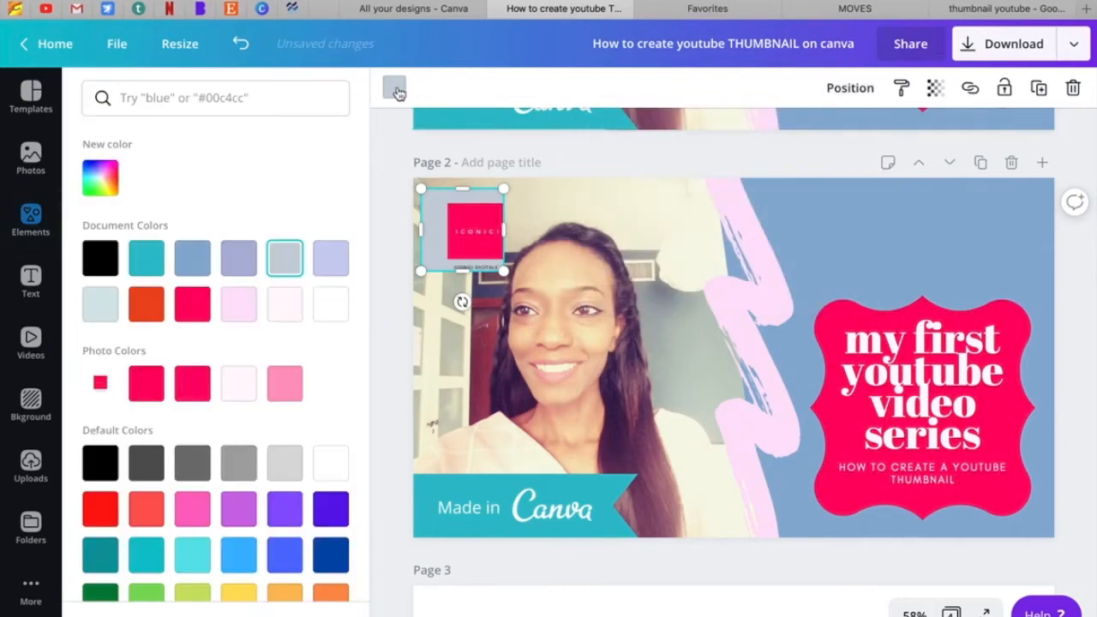
pyautogui.click(328, 308)
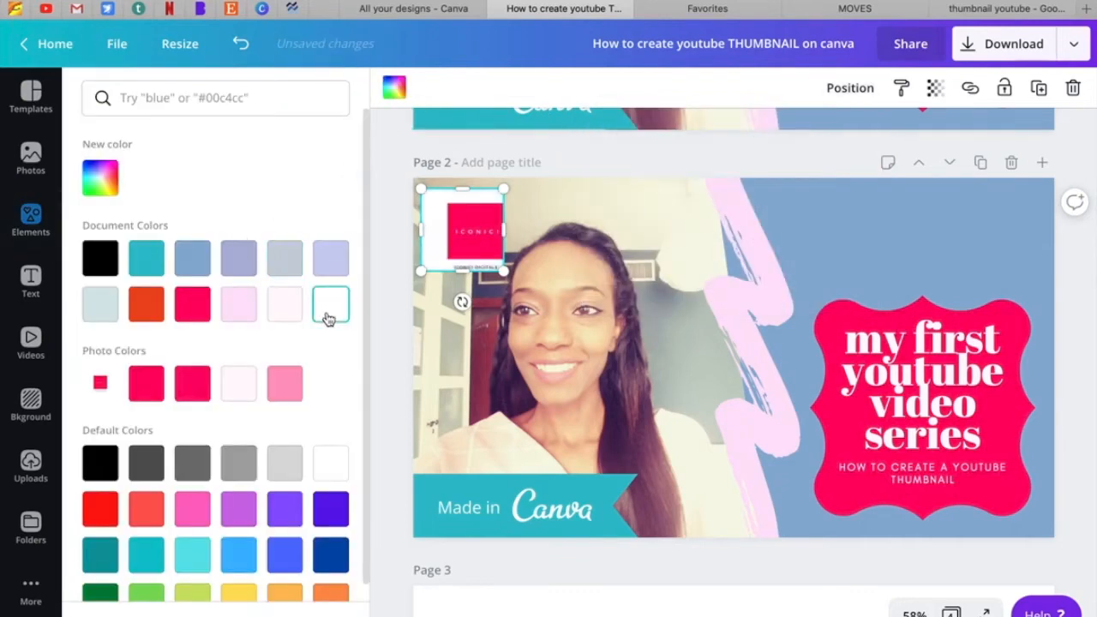
# Centre the ICONICI logo on the white square.
pyautogui.click(565, 284)
pyautogui.click(487, 251)
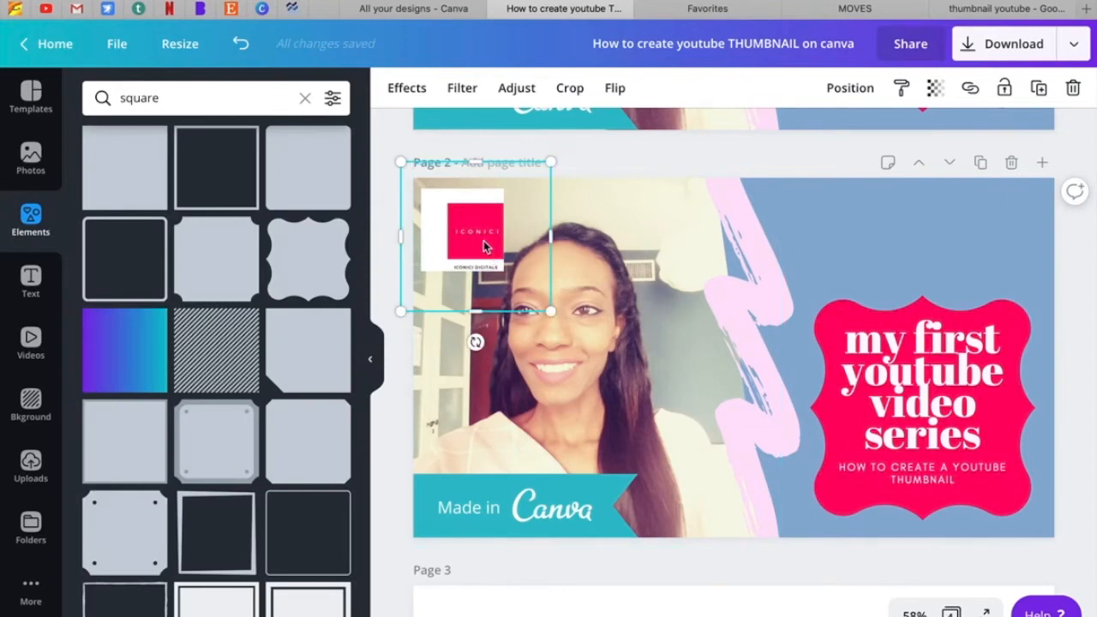
pyautogui.moveTo(478, 247)
pyautogui.mouseDown()
pyautogui.moveTo(446, 235)
pyautogui.moveTo(467, 237)
pyautogui.mouseUp()
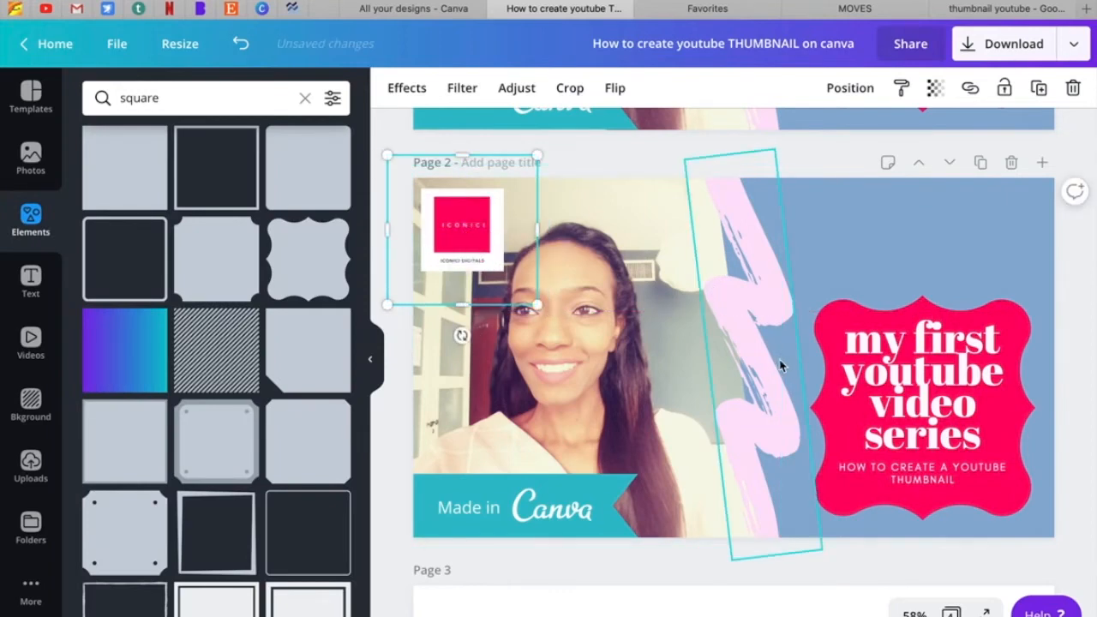
# Make the subtitle "HOW TO CREATE A YOUTUBE THUMBNAIL" bold.
pyautogui.click(878, 239)
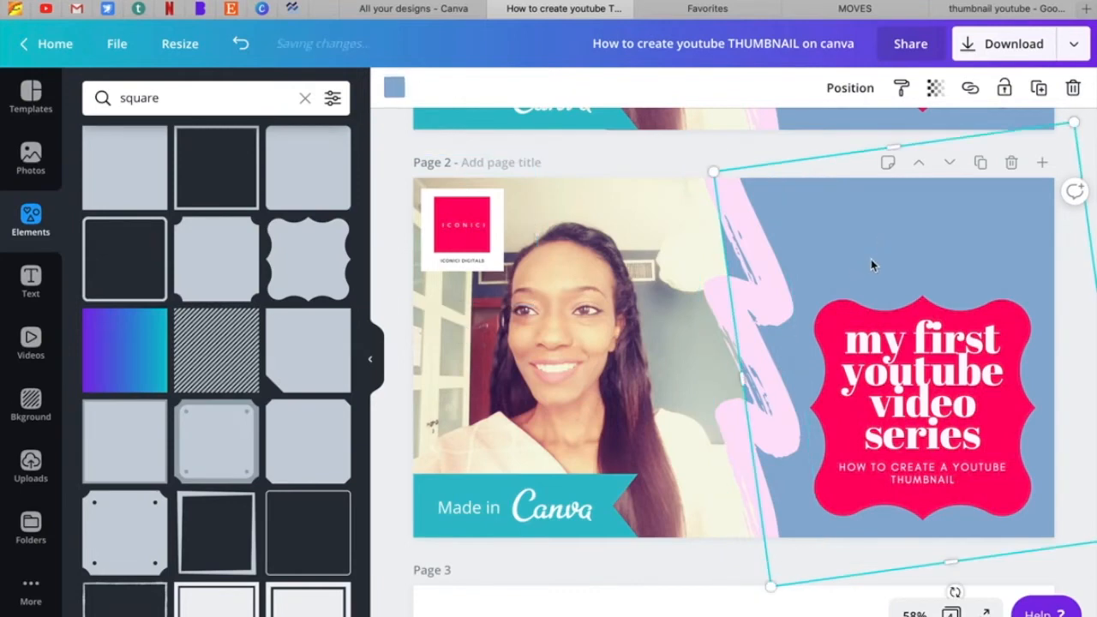
pyautogui.click(919, 476)
pyautogui.click(919, 476)
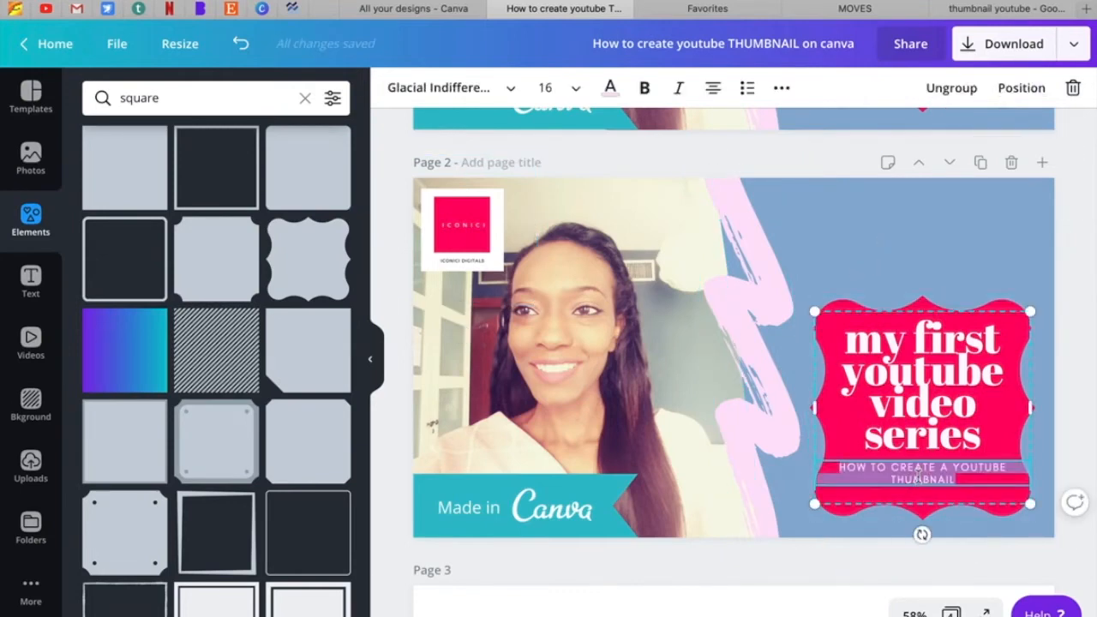
pyautogui.hotkey('ctrl', 'b')
pyautogui.click(1012, 261)
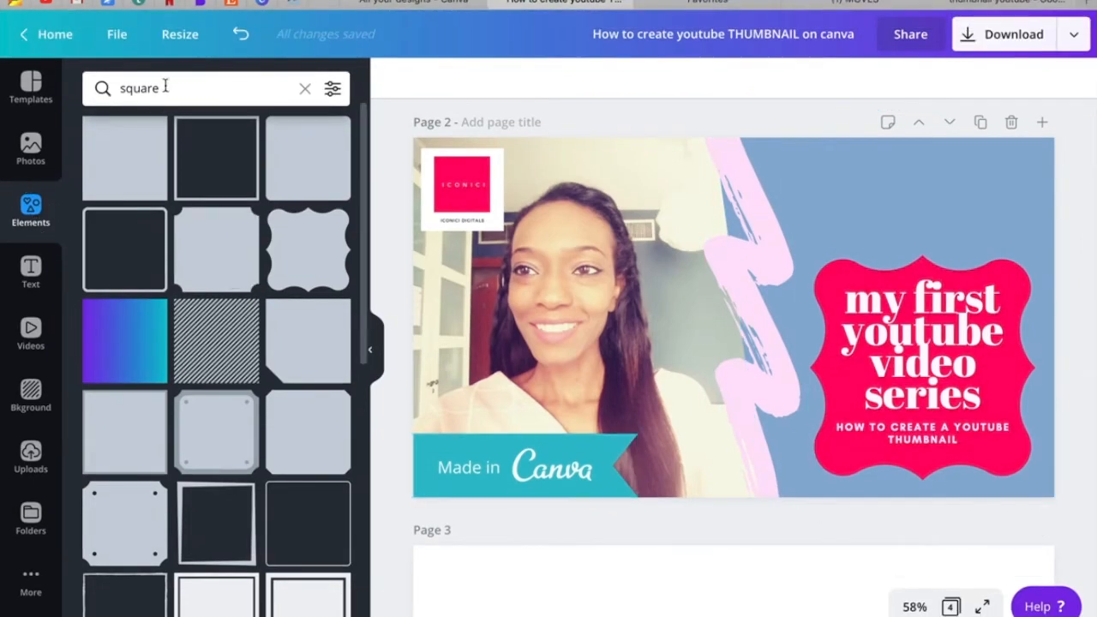
# Search the elements for "youtube" and place the round YouTube badge, scaled down, near the upper end of the pink brush stroke.
pyautogui.click(165, 95)
pyautogui.doubleClick(166, 94)
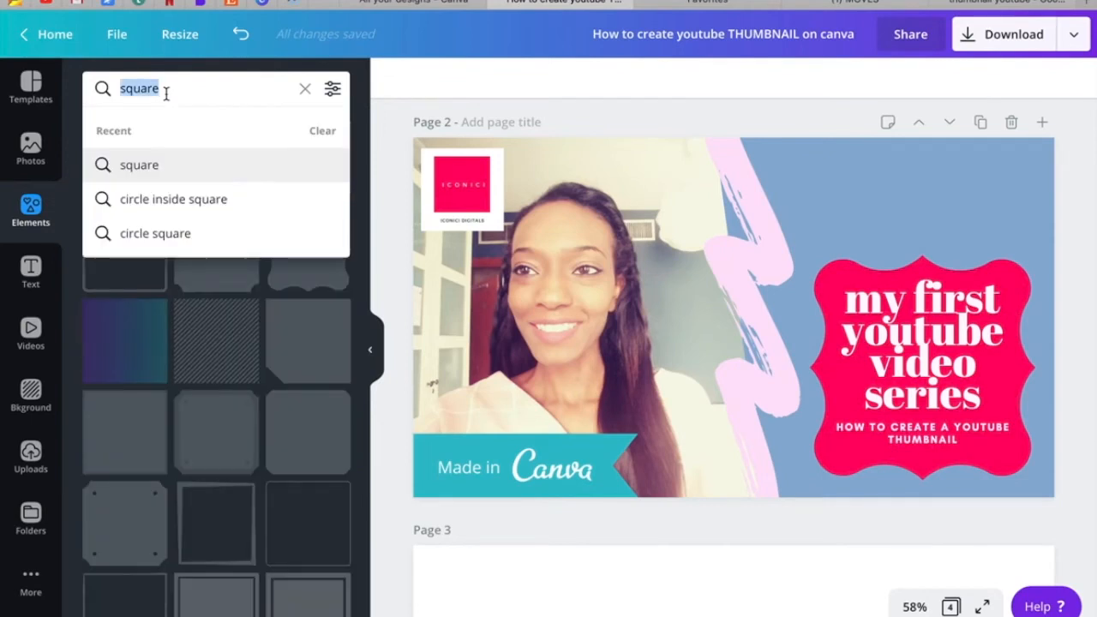
pyautogui.write('youtube')
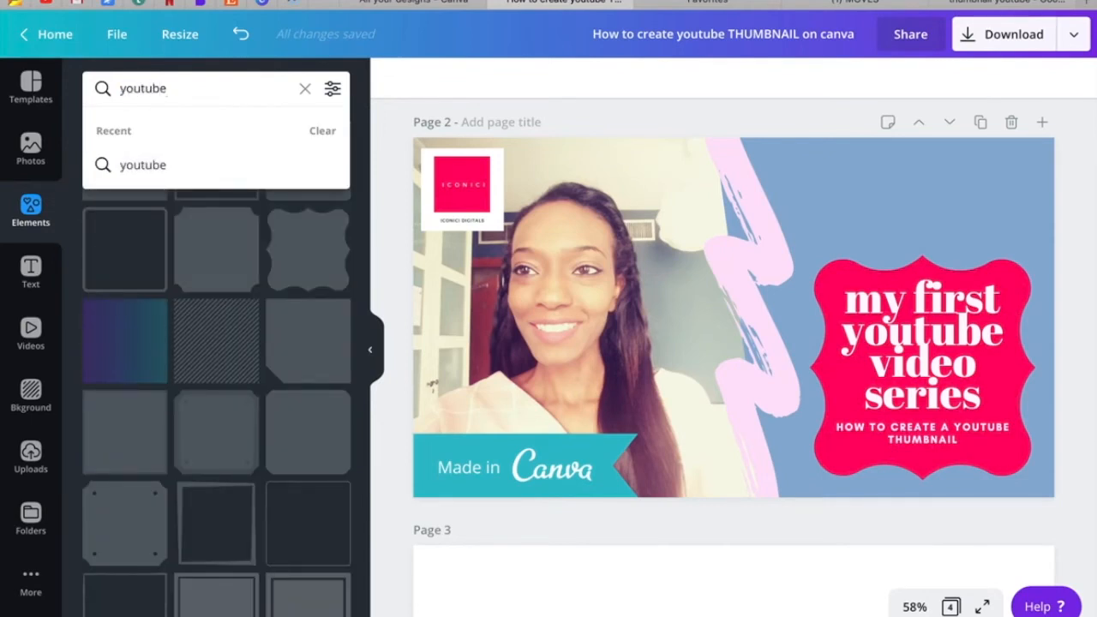
pyautogui.press('Return')
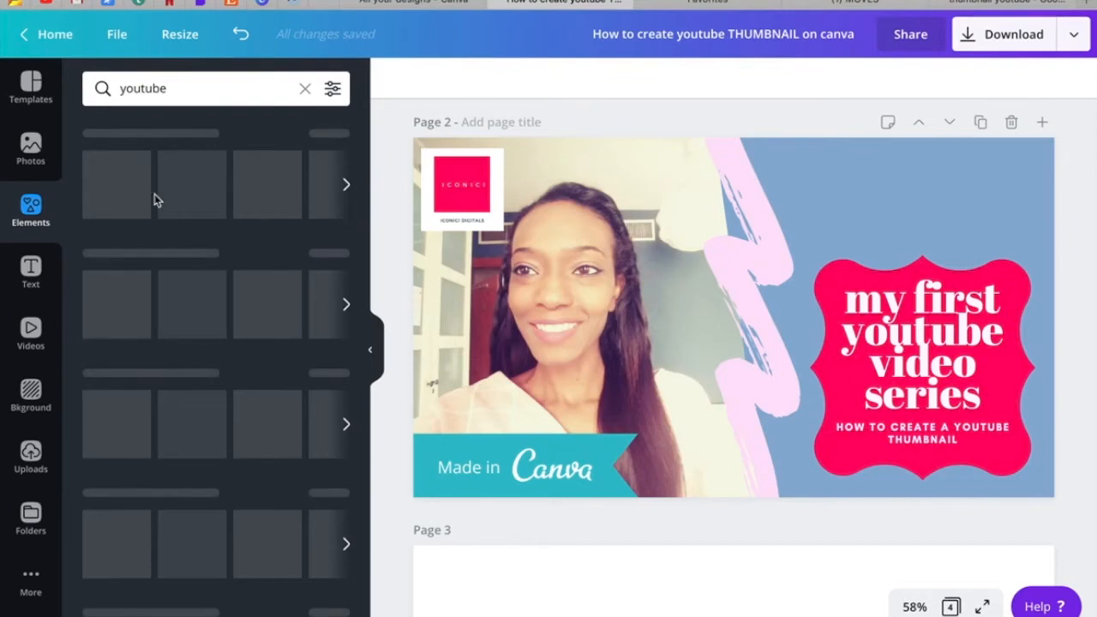
pyautogui.moveTo(712, 246); pyautogui.dragTo(619, 214)
pyautogui.moveTo(706, 291); pyautogui.dragTo(658, 257)
pyautogui.moveTo(649, 249)
pyautogui.mouseDown()
pyautogui.moveTo(781, 198)
pyautogui.moveTo(772, 194)
pyautogui.moveTo(783, 208)
pyautogui.mouseUp()
pyautogui.click(757, 234)
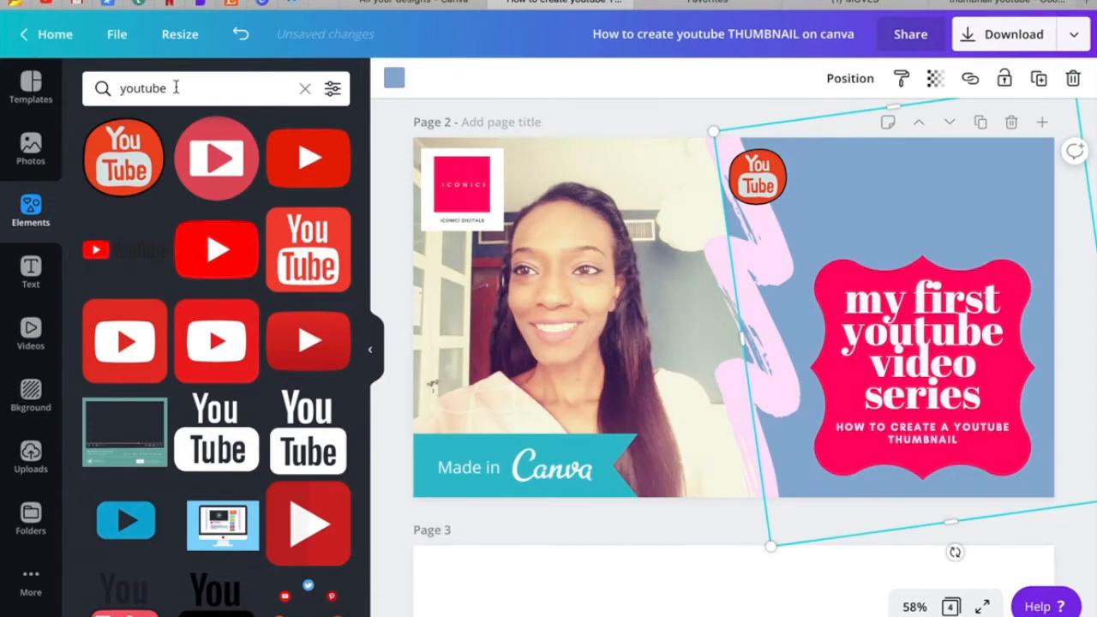
# Search the elements for "easy" and place the purple "EASY!" lettering, scaled down, just below the YouTube badge.
pyautogui.click(161, 90)
pyautogui.write('easy')
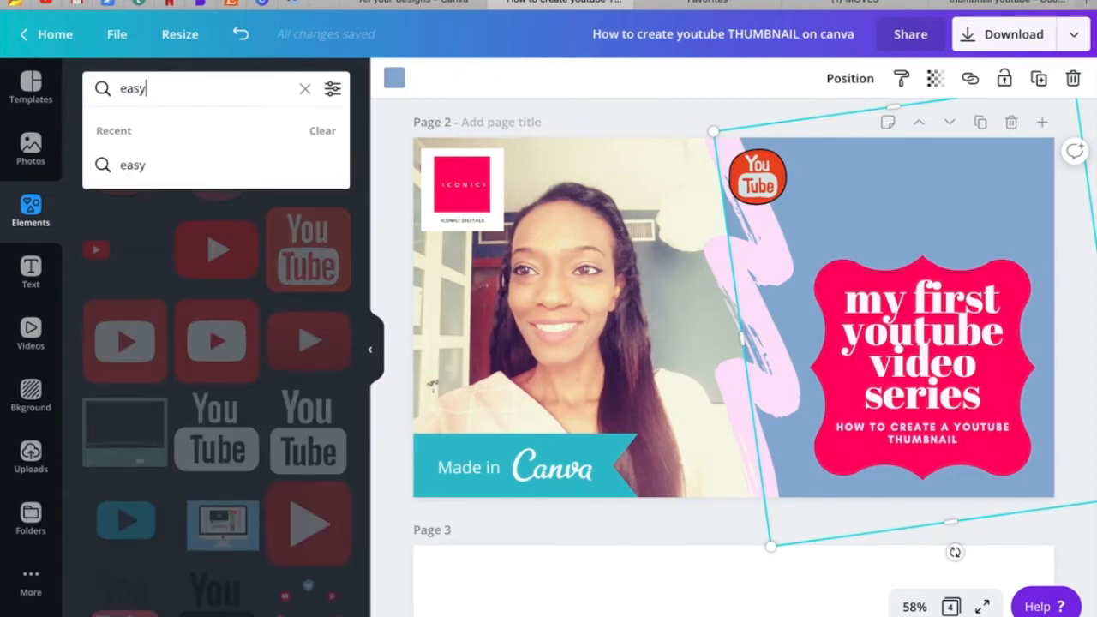
pyautogui.press('Return')
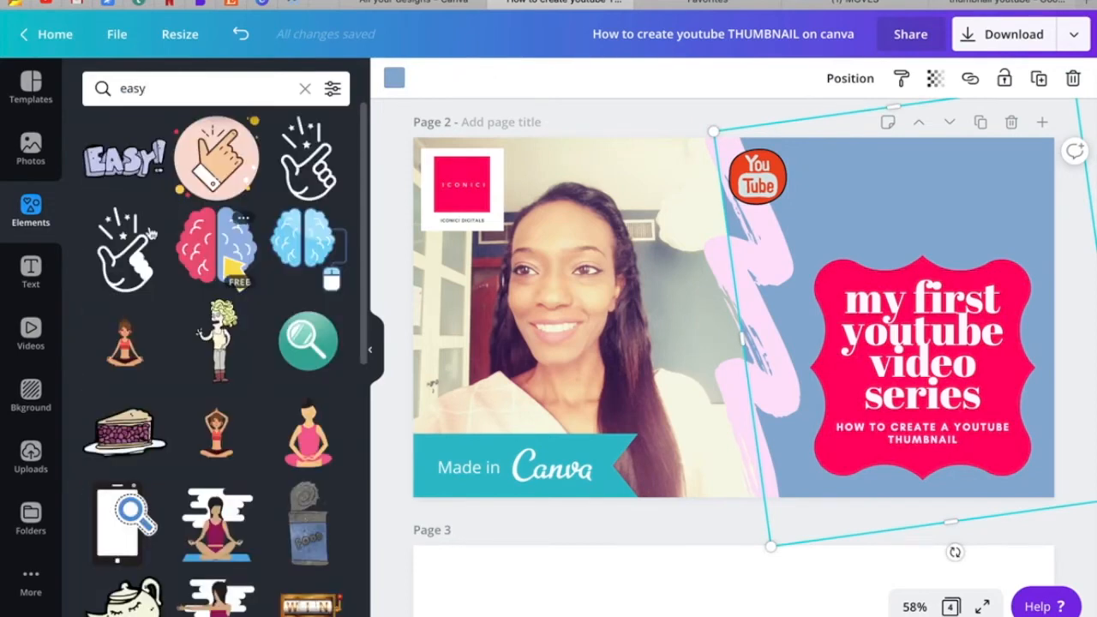
pyautogui.moveTo(124, 159); pyautogui.dragTo(564, 260)
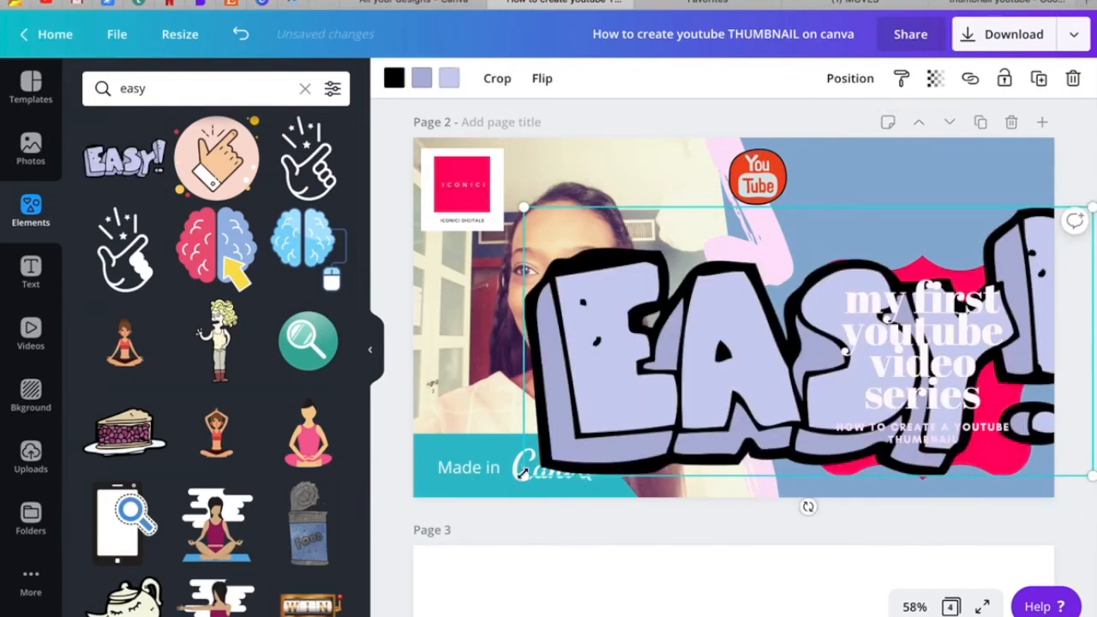
pyautogui.moveTo(607, 439); pyautogui.dragTo(861, 317)
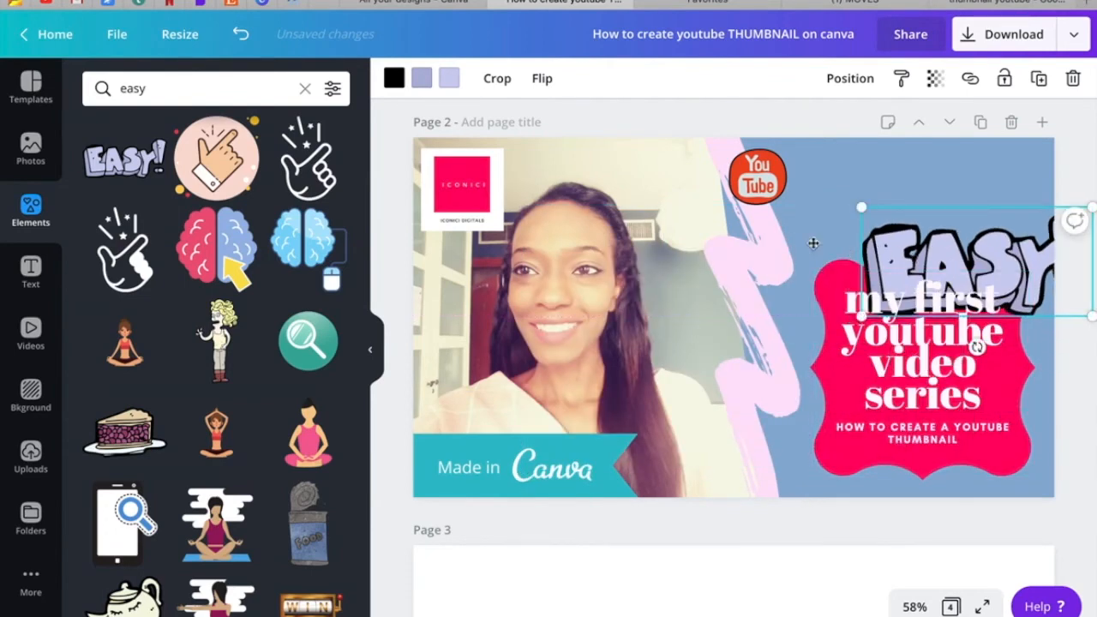
pyautogui.moveTo(950, 251); pyautogui.dragTo(727, 245)
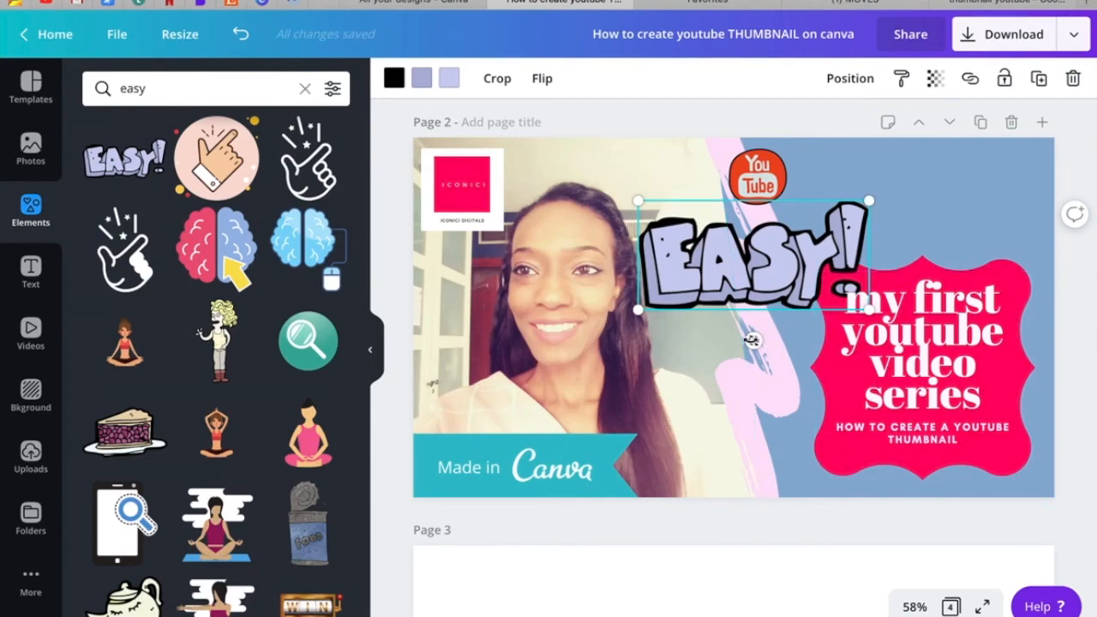
# Tilt the "EASY!" lettering upward to the right, shrink it slightly and position it overlapping the YouTube badge's lower edge.
pyautogui.moveTo(788, 340)
pyautogui.mouseDown()
pyautogui.moveTo(803, 331)
pyautogui.moveTo(792, 332)
pyautogui.mouseUp()
pyautogui.moveTo(753, 276); pyautogui.dragTo(773, 252)
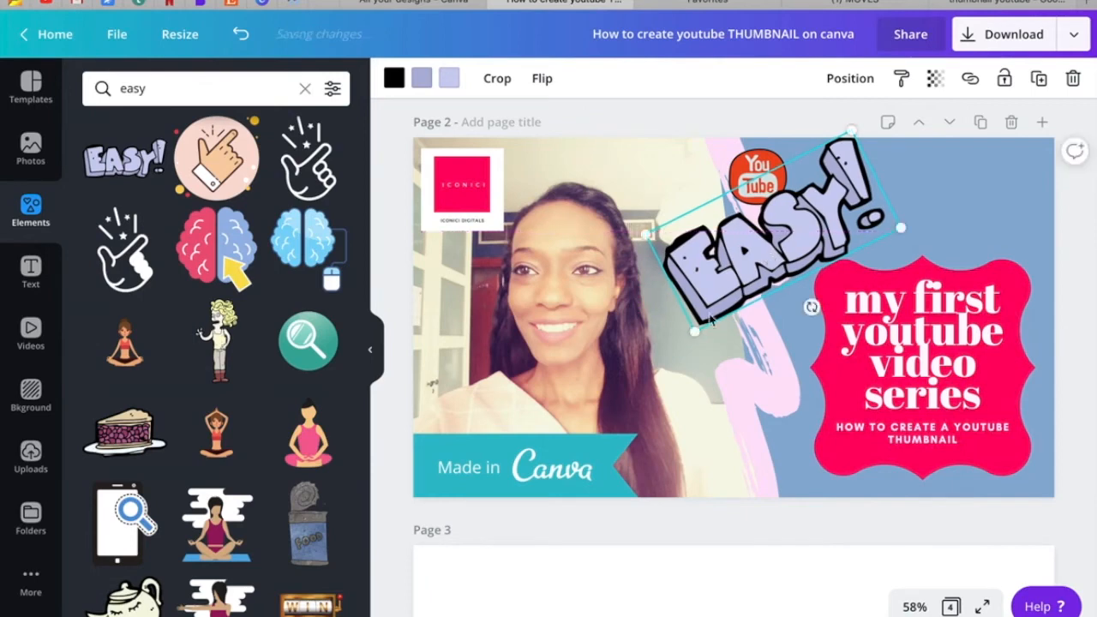
pyautogui.moveTo(695, 320); pyautogui.dragTo(726, 308)
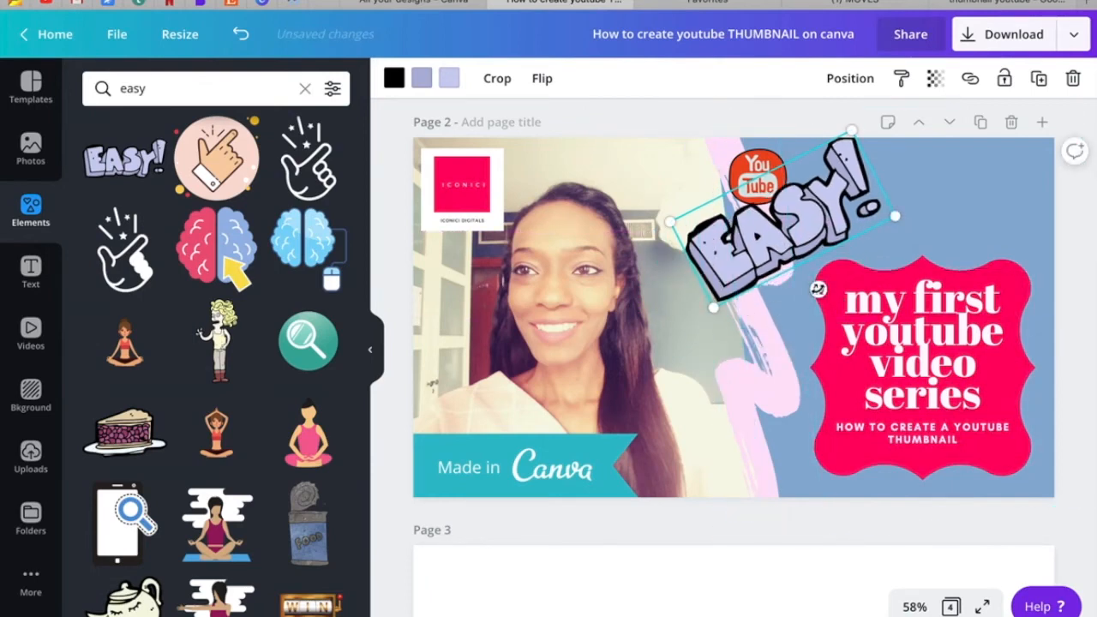
pyautogui.moveTo(816, 302); pyautogui.dragTo(804, 296)
pyautogui.moveTo(779, 221); pyautogui.dragTo(776, 215)
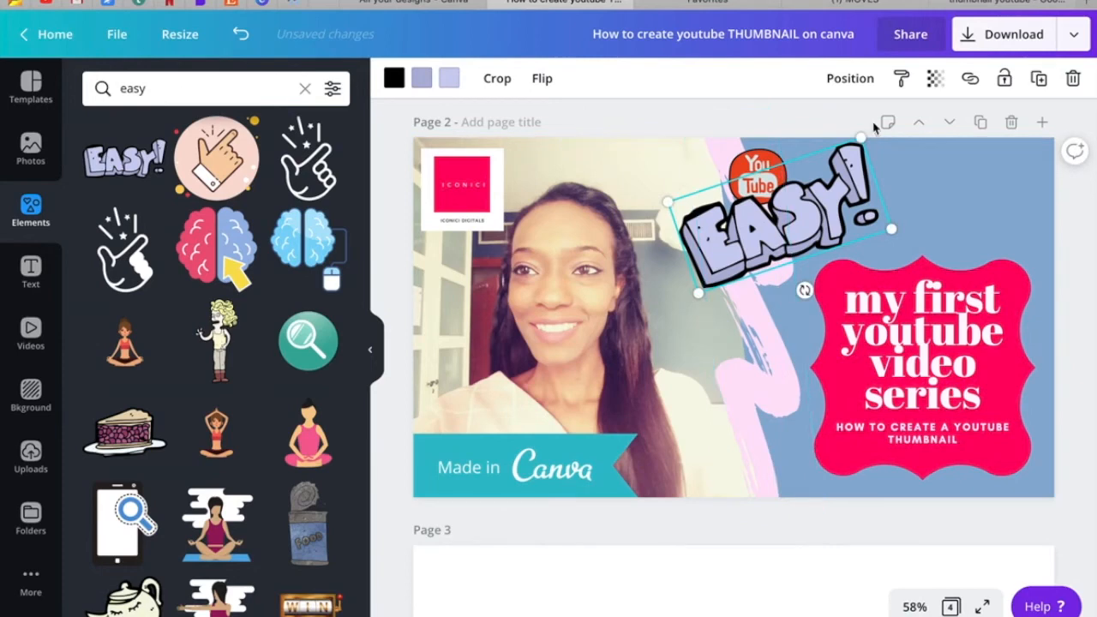
pyautogui.click(896, 159)
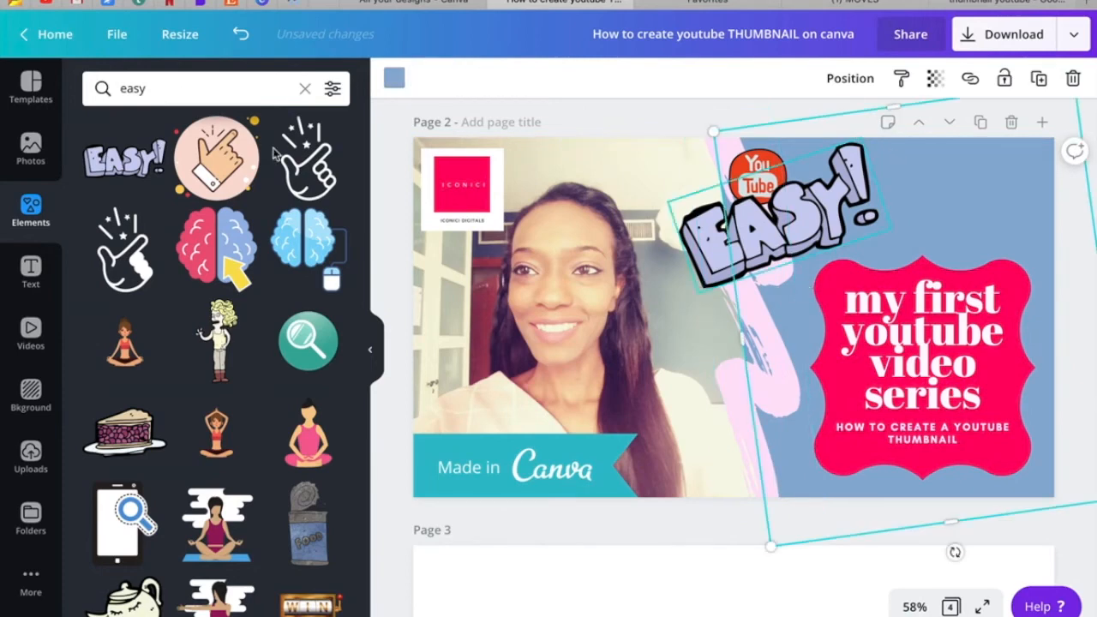
# Search the elements for "canva" and place the white Canva wordmark above the wavy-edged shape, sized about 312 by 131.
pyautogui.click(125, 88)
pyautogui.write('canva')
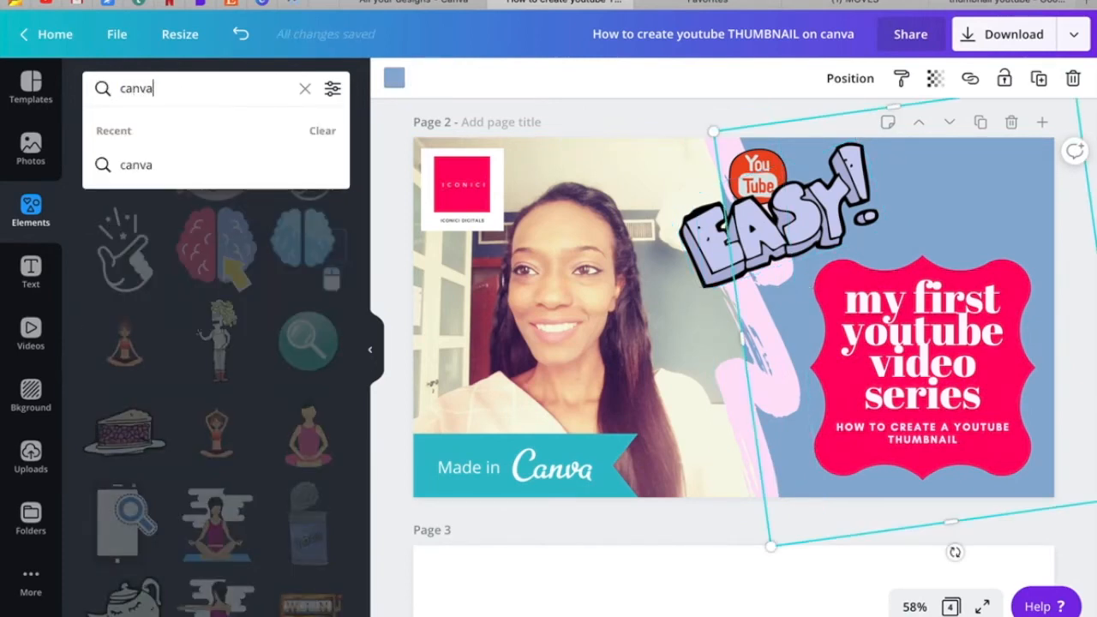
pyautogui.press('Return')
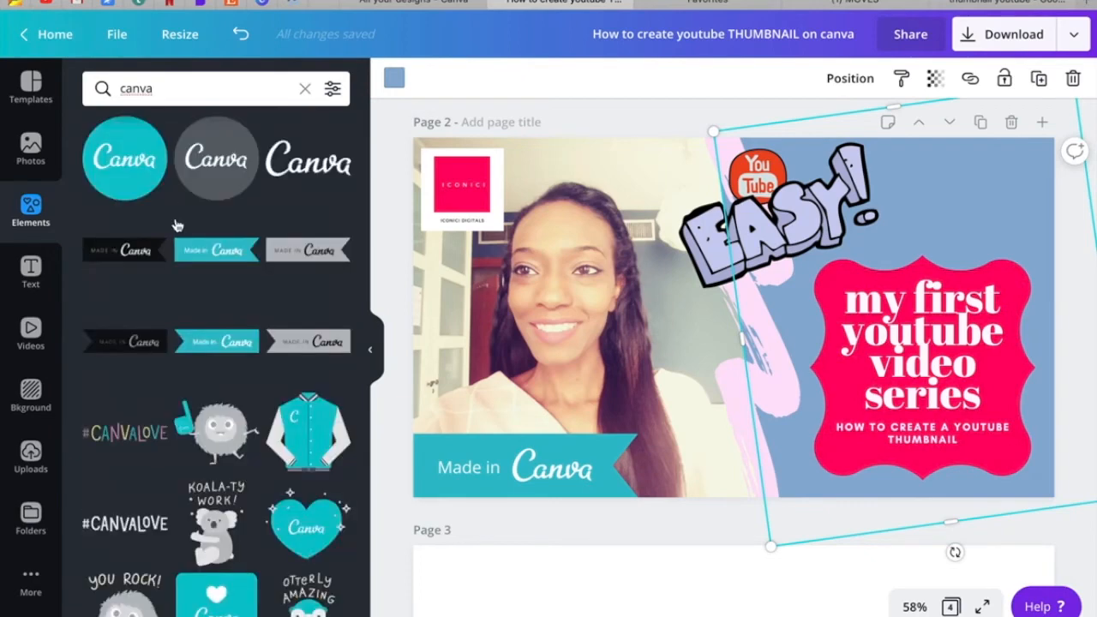
pyautogui.moveTo(300, 169); pyautogui.dragTo(533, 200)
pyautogui.moveTo(501, 386); pyautogui.dragTo(881, 226)
pyautogui.moveTo(985, 195); pyautogui.dragTo(957, 199)
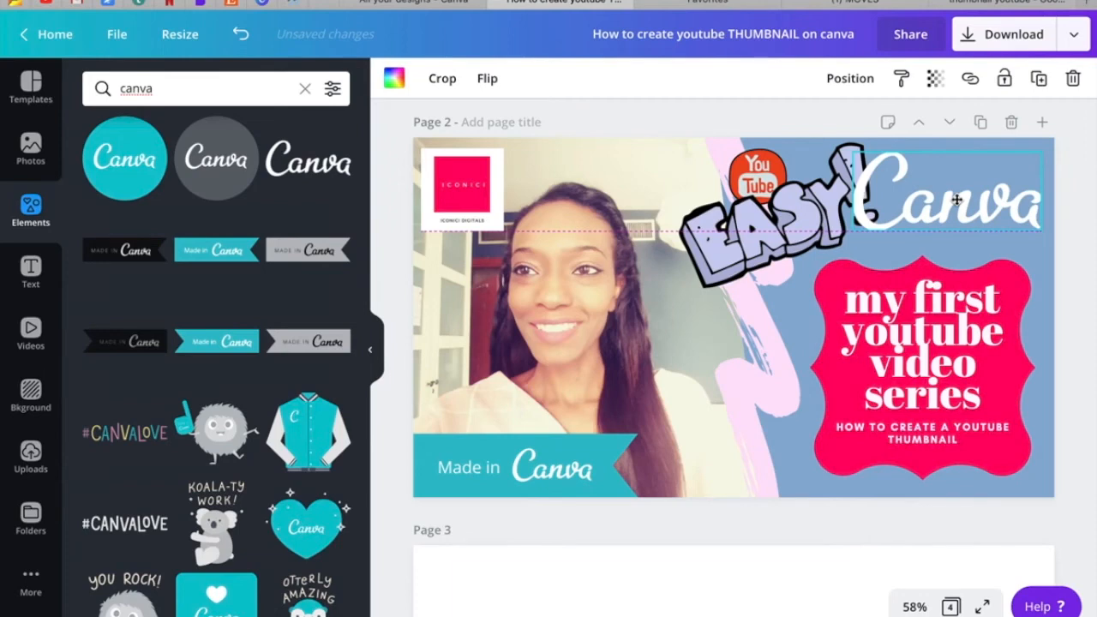
pyautogui.moveTo(855, 229); pyautogui.dragTo(888, 221)
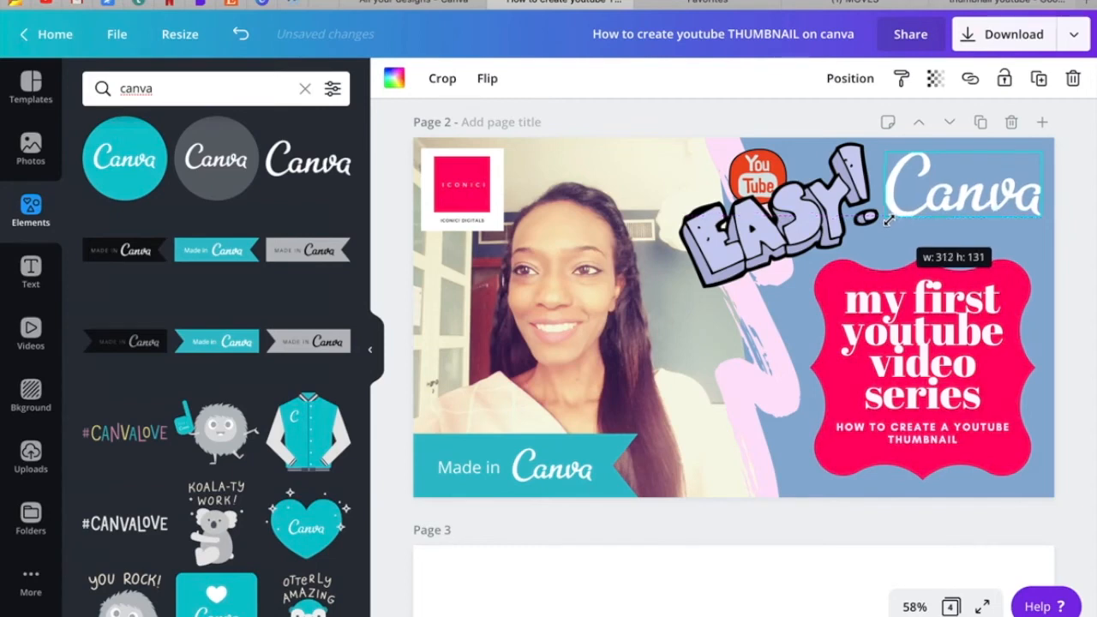
pyautogui.click(895, 245)
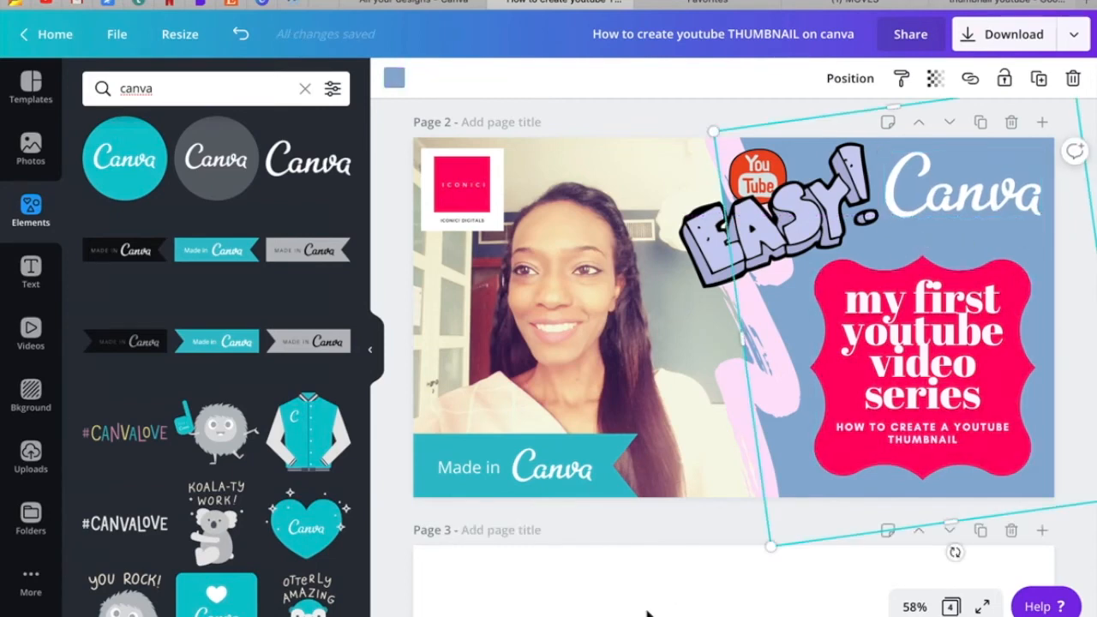
pyautogui.click(697, 527)
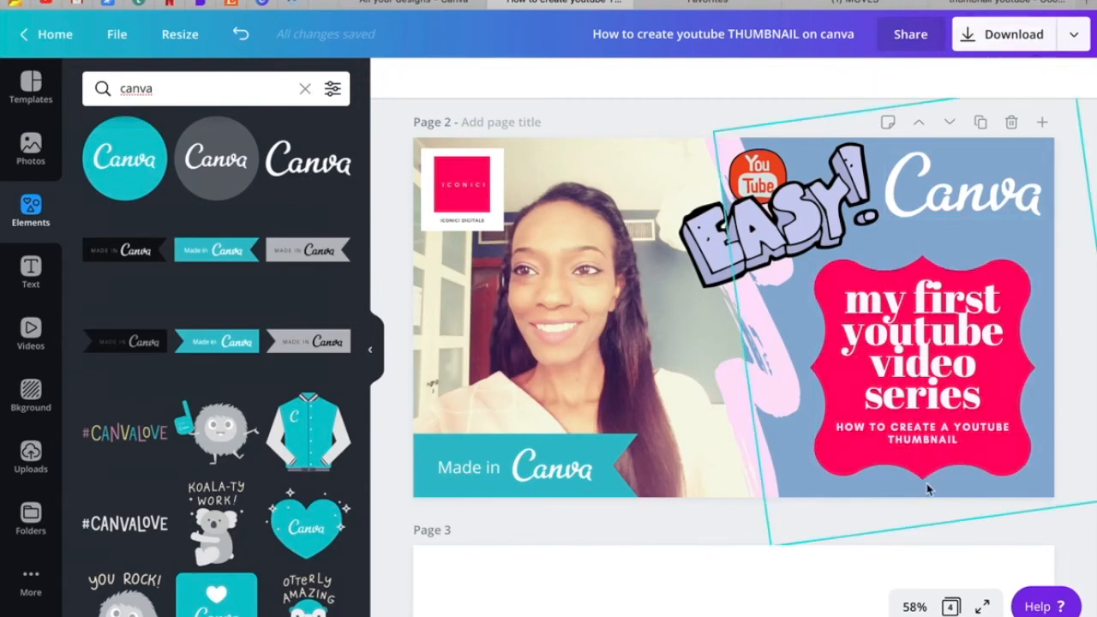
# Download only page 2 as a PNG at 2x size (2560 x 1440 px) and view the exported thumbnail.
pyautogui.click(999, 47)
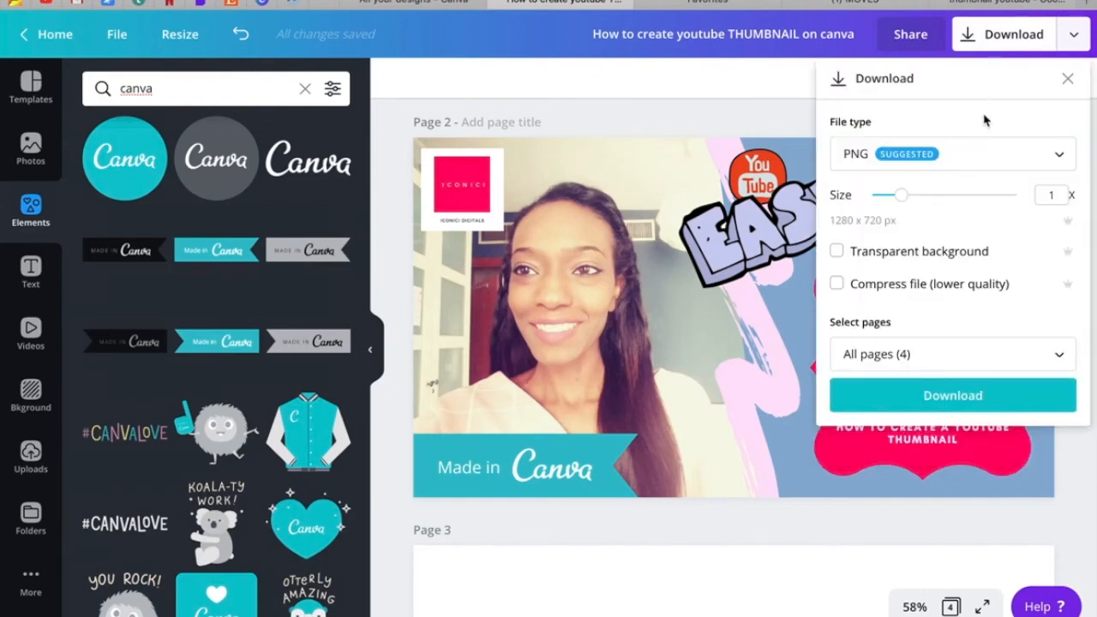
pyautogui.moveTo(907, 206); pyautogui.dragTo(921, 204)
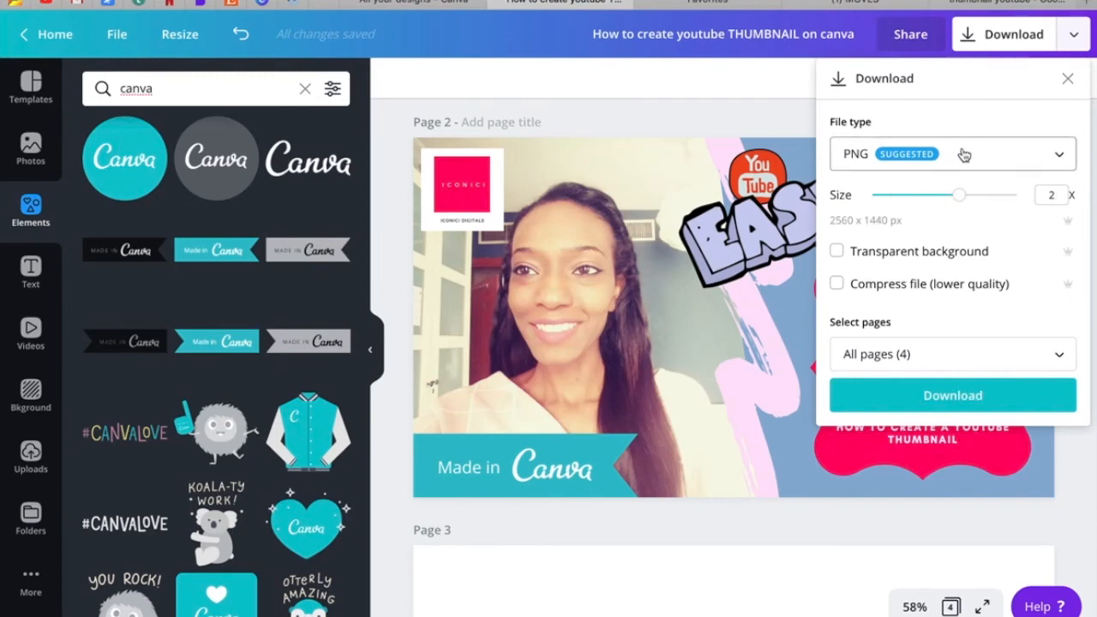
pyautogui.click(878, 365)
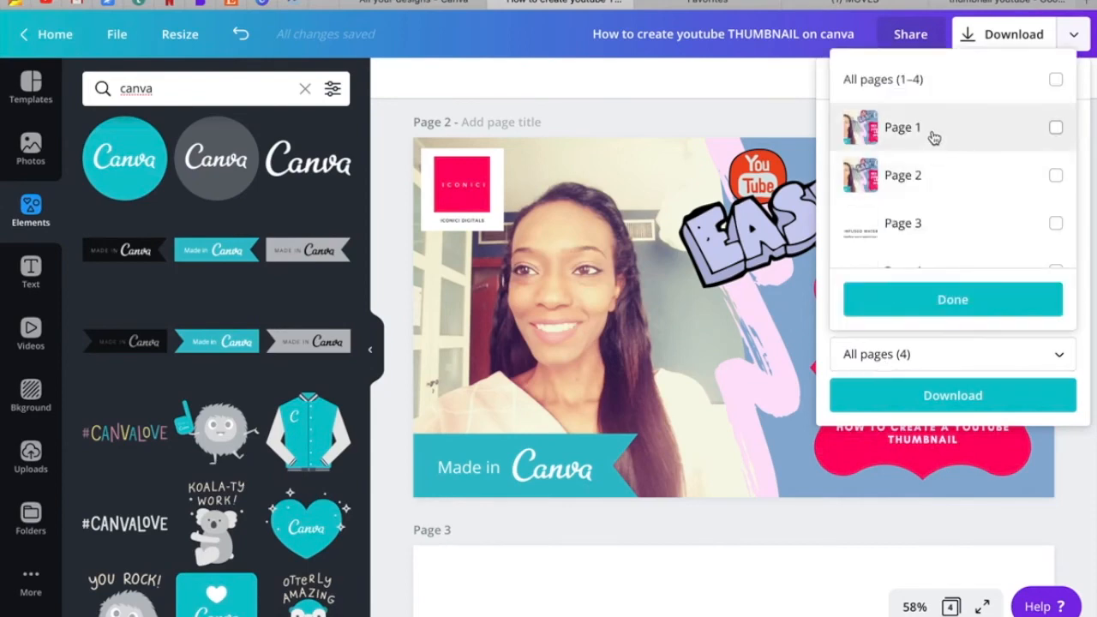
pyautogui.click(938, 179)
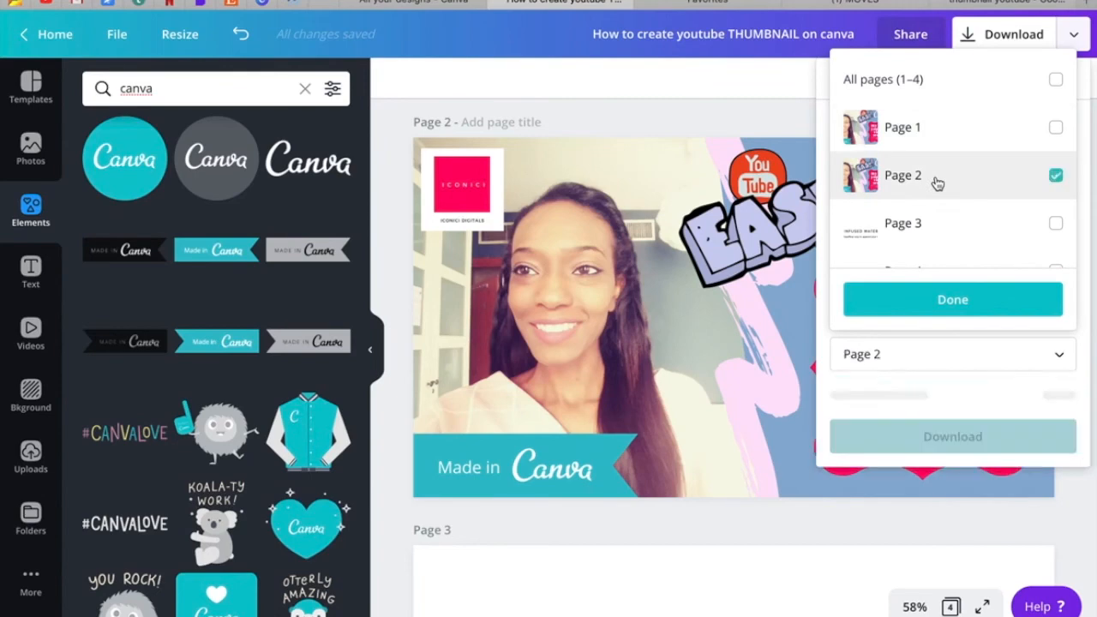
pyautogui.click(988, 307)
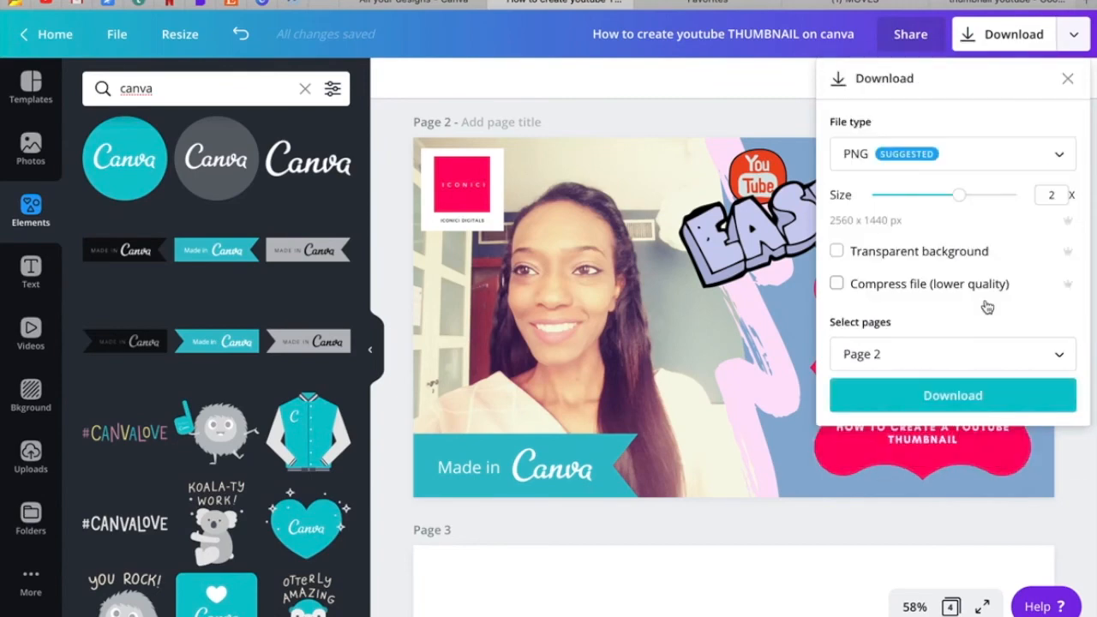
pyautogui.click(958, 397)
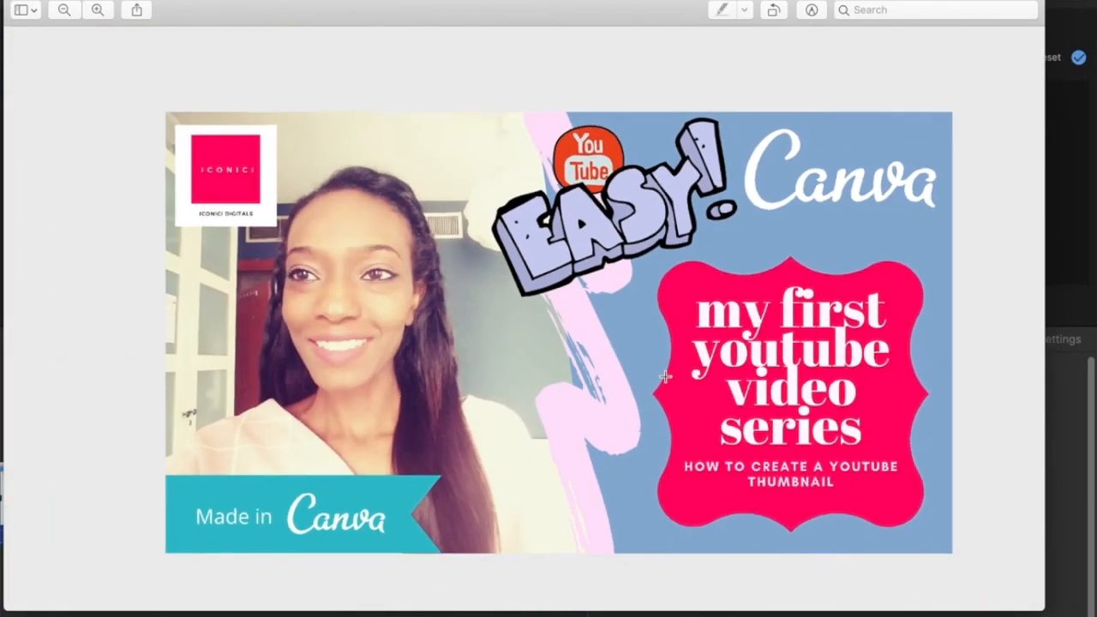
pyautogui.scroll(-2, 665, 377)
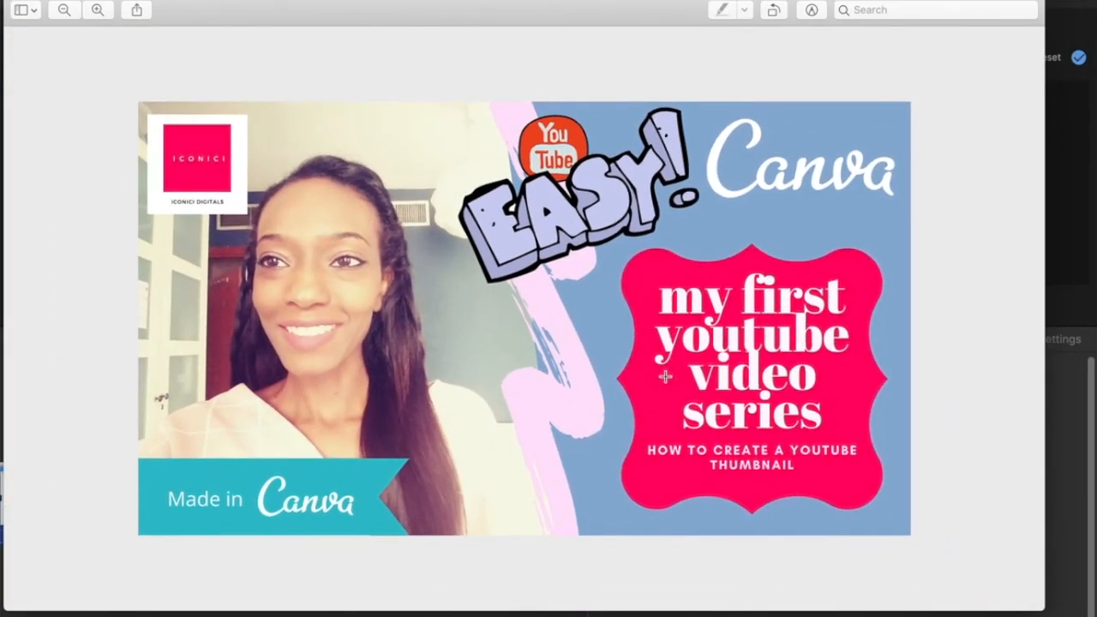